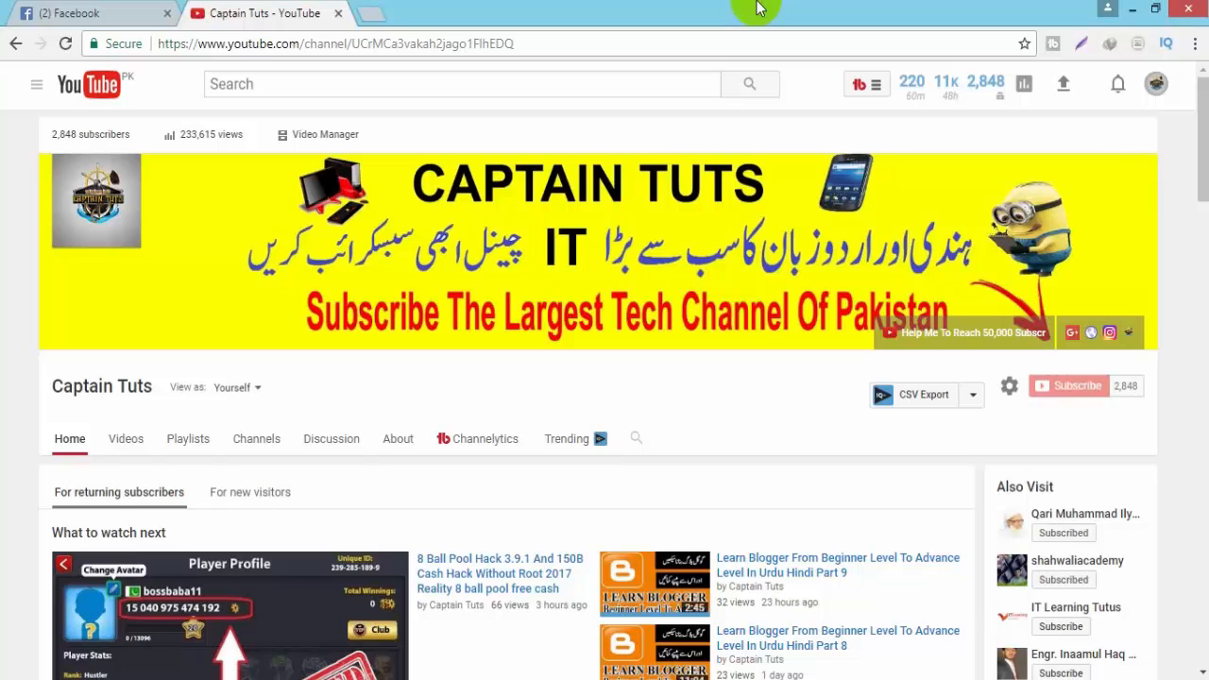
Step: Switch to the Blogger Course Outline document in WordPad and review item 12, Blog Other Settings
{"action": "left_click", "coordinate": [684, 679]}
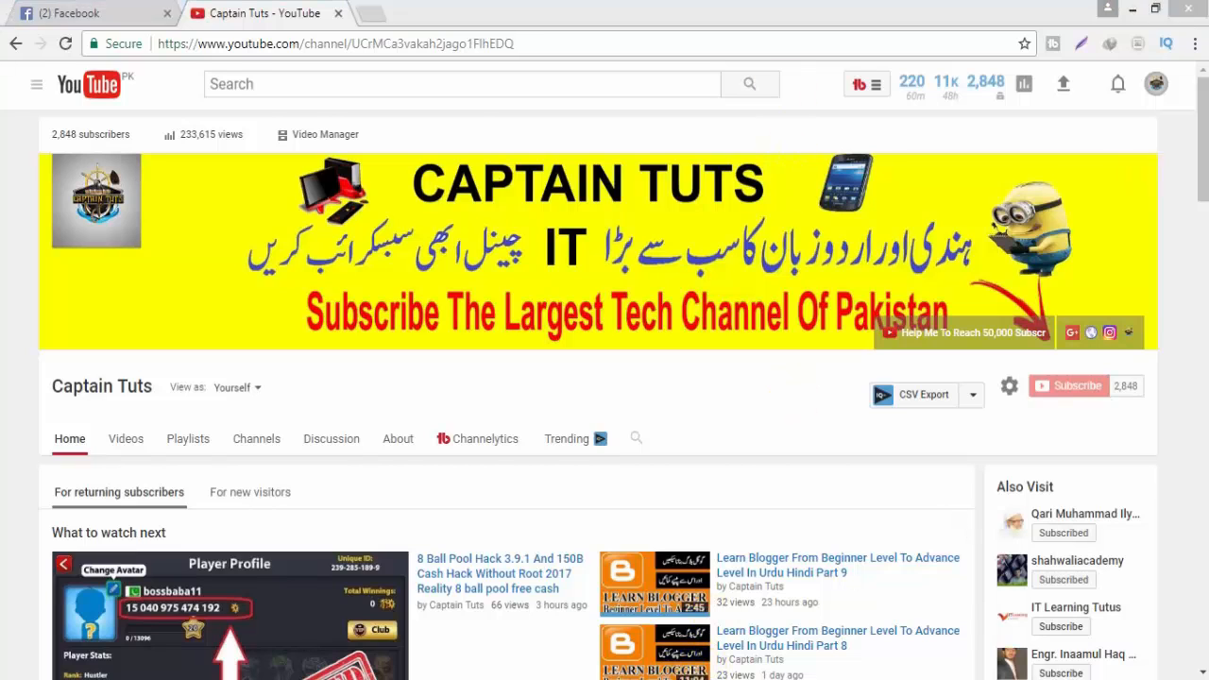
{"action": "left_click", "coordinate": [535, 437]}
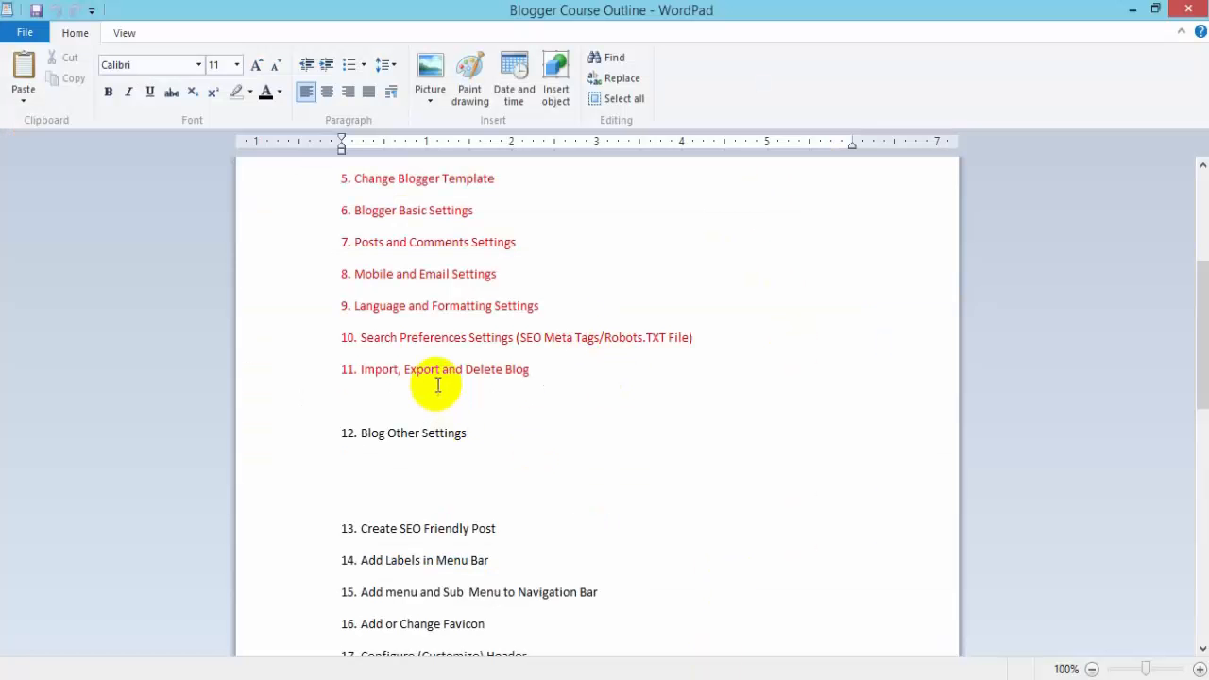
{"action": "left_click", "coordinate": [622, 381]}
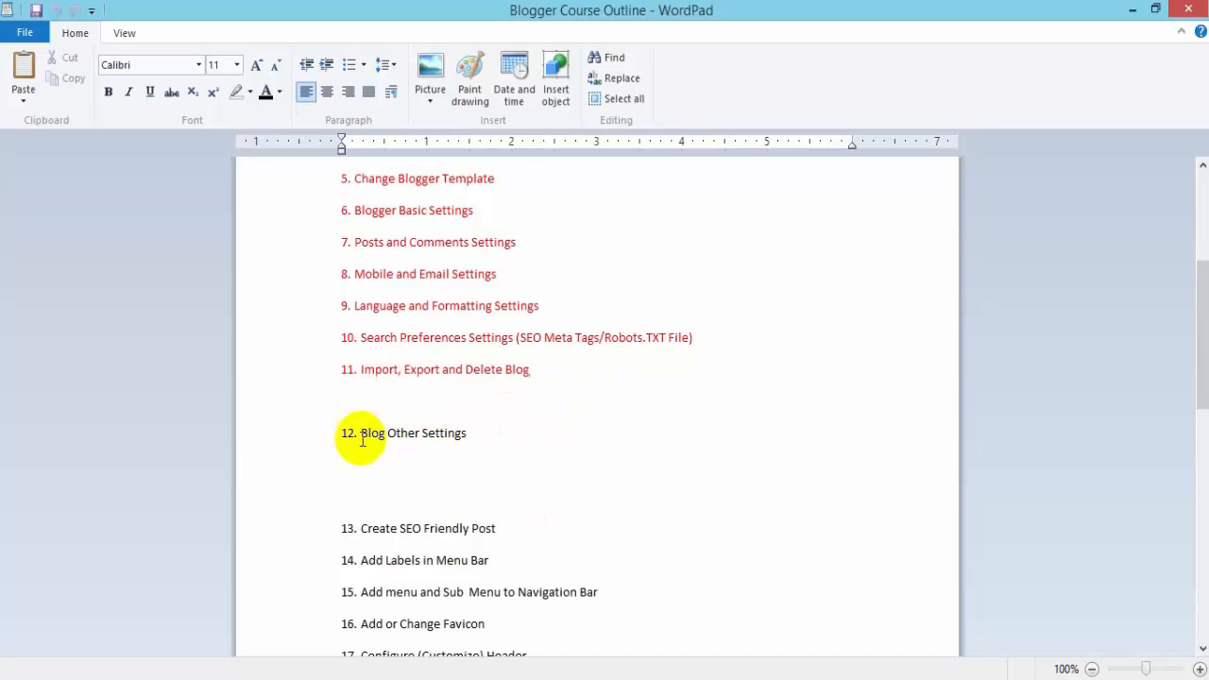
{"action": "left_click", "coordinate": [472, 435]}
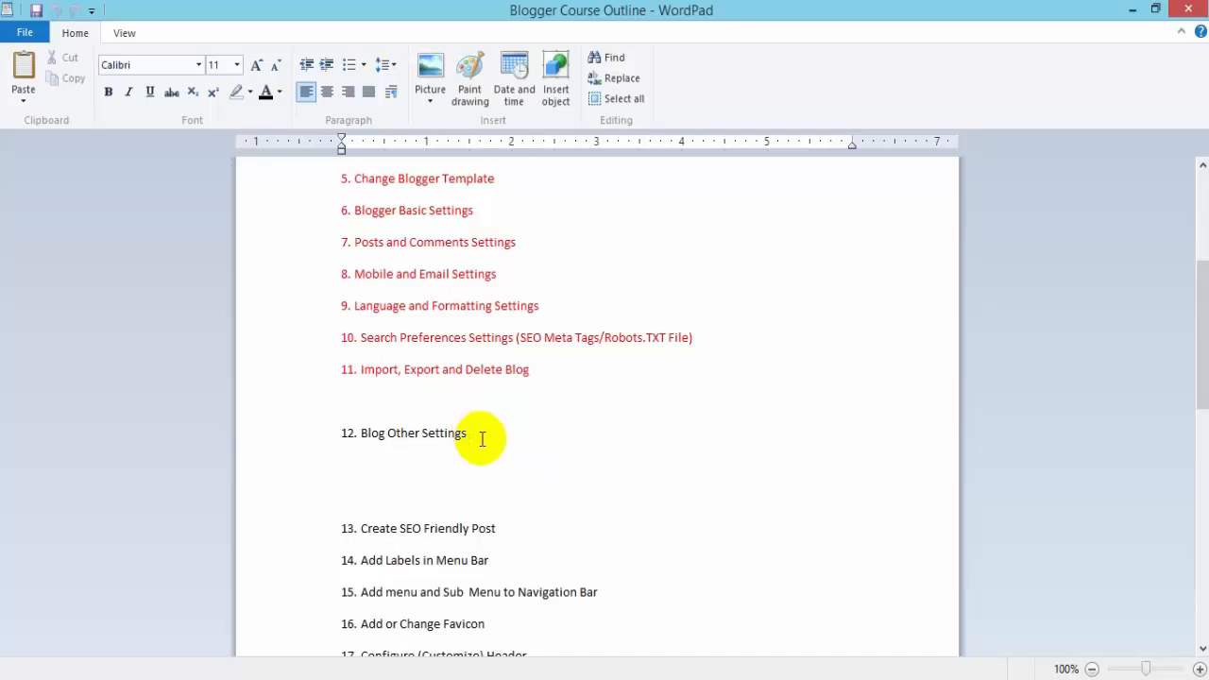
{"action": "left_click_drag", "start_coordinate": [481, 439], "coordinate": [330, 424]}
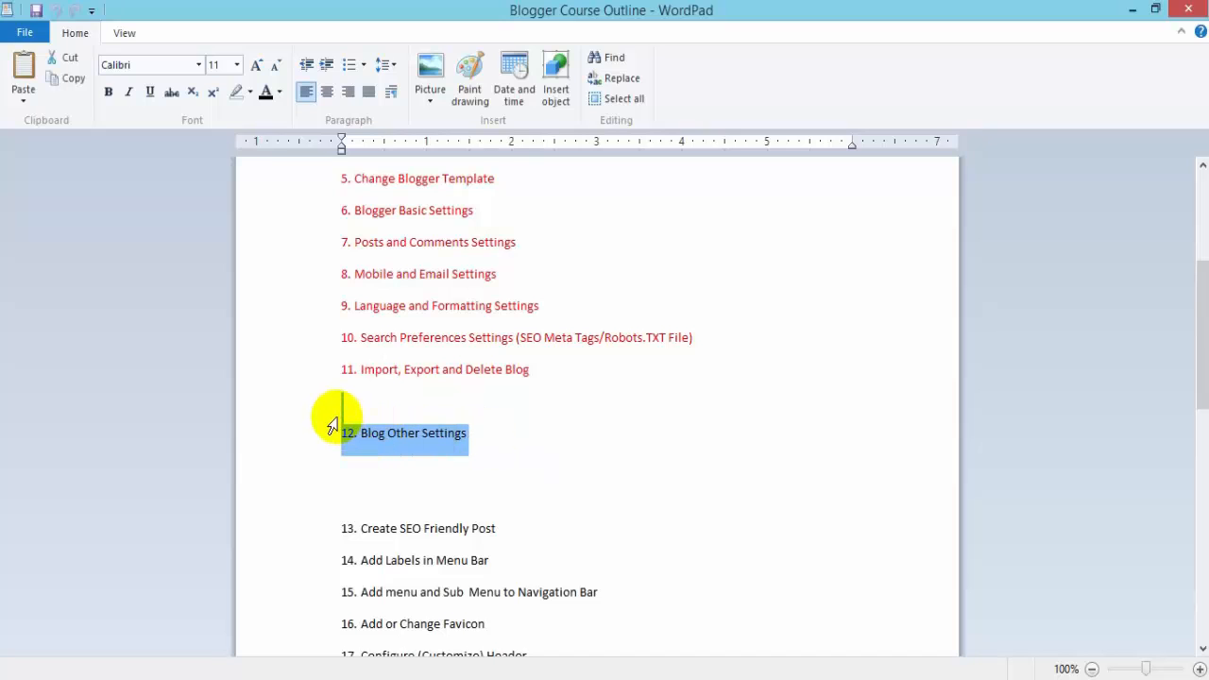
{"action": "left_click", "coordinate": [418, 406]}
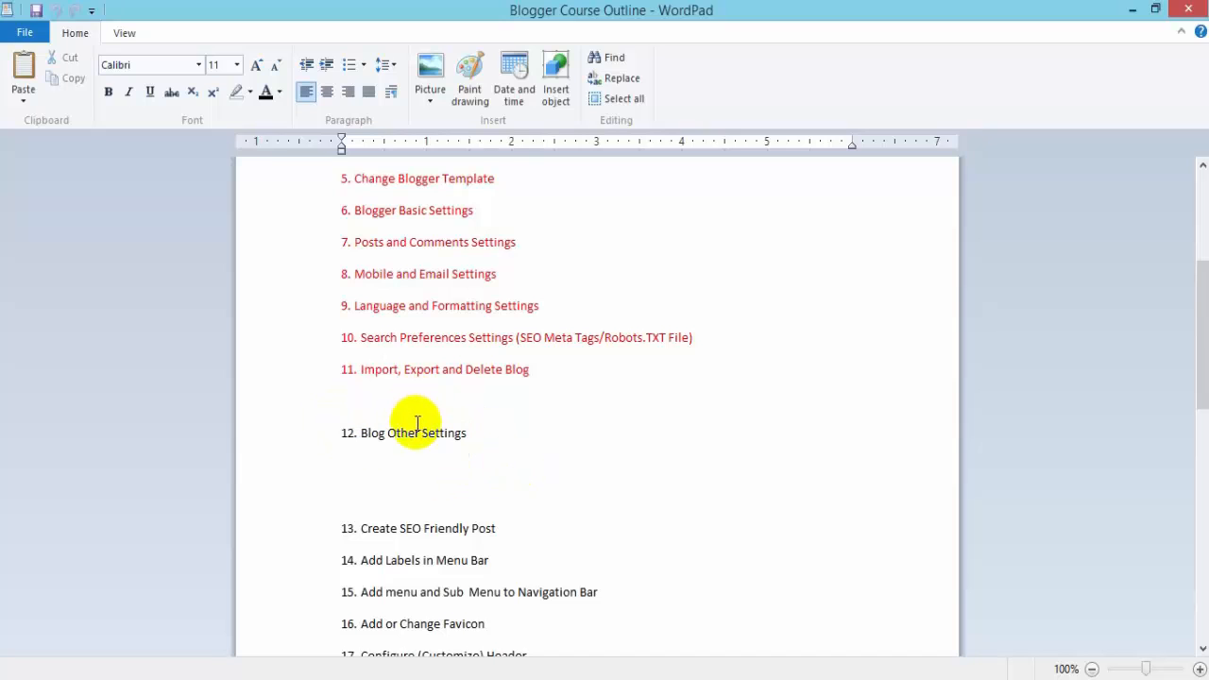
{"action": "key", "text": "BackSpace"}
Step: Switch to the Blogger dashboard in the browser and open the blog's Other settings page
{"action": "left_click", "coordinate": [670, 677]}
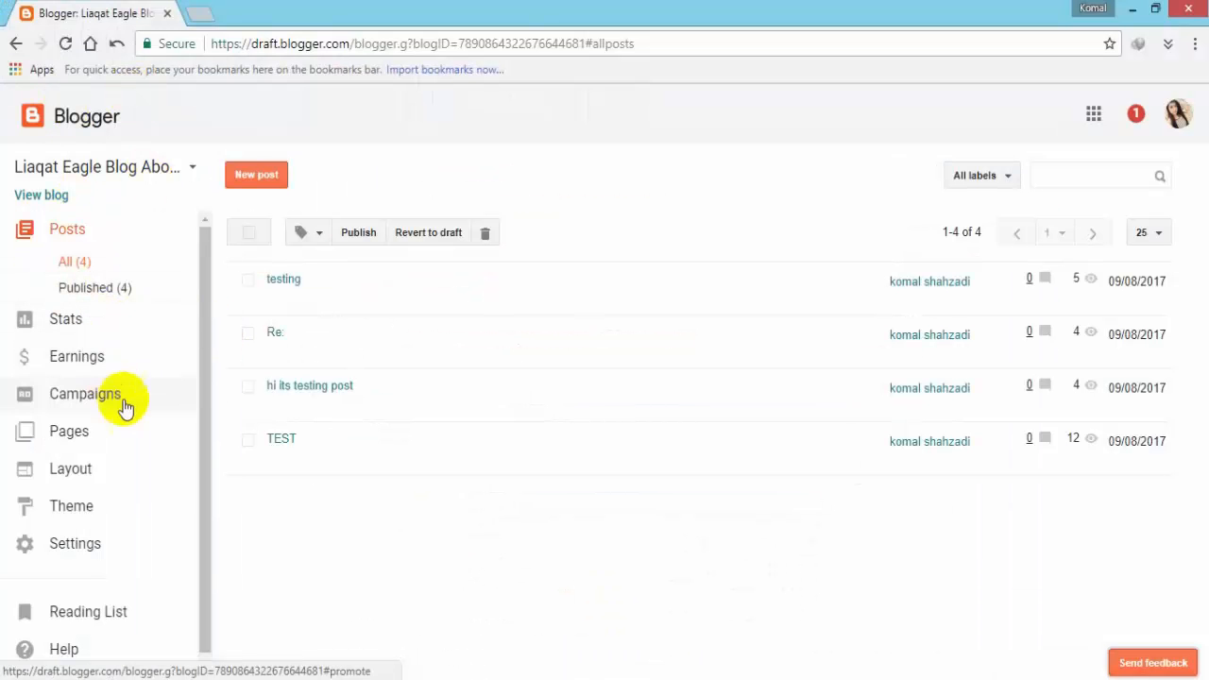
{"action": "left_click", "coordinate": [59, 555]}
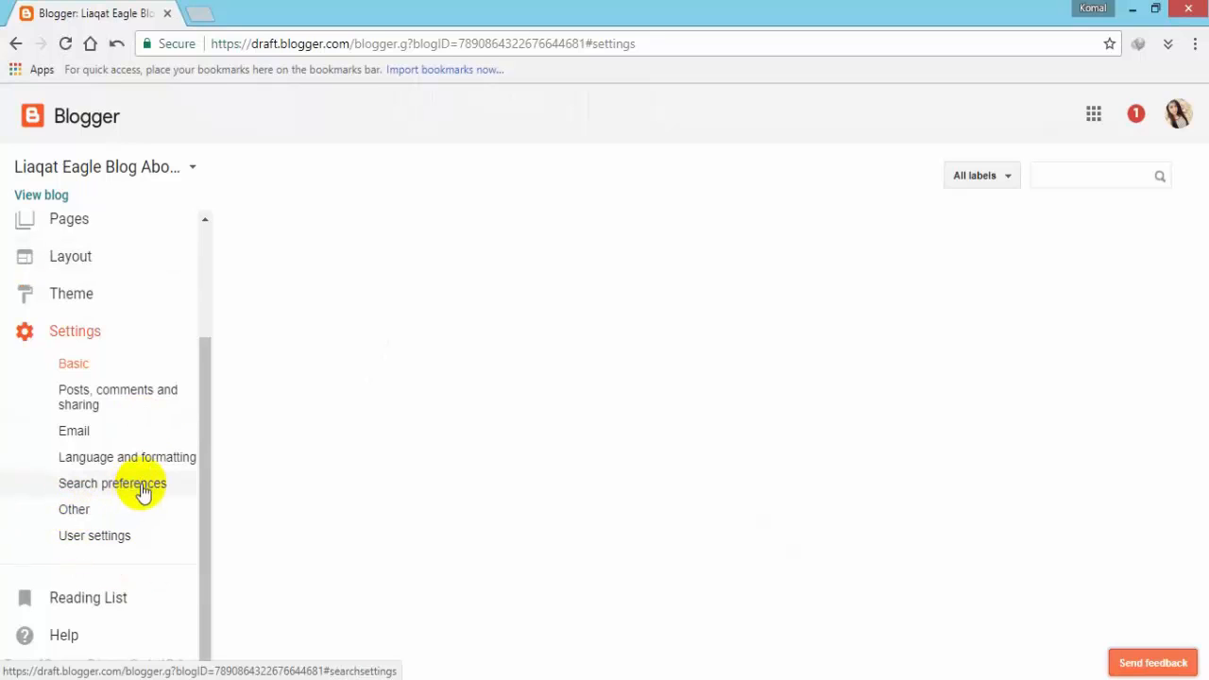
{"action": "left_click", "coordinate": [83, 511]}
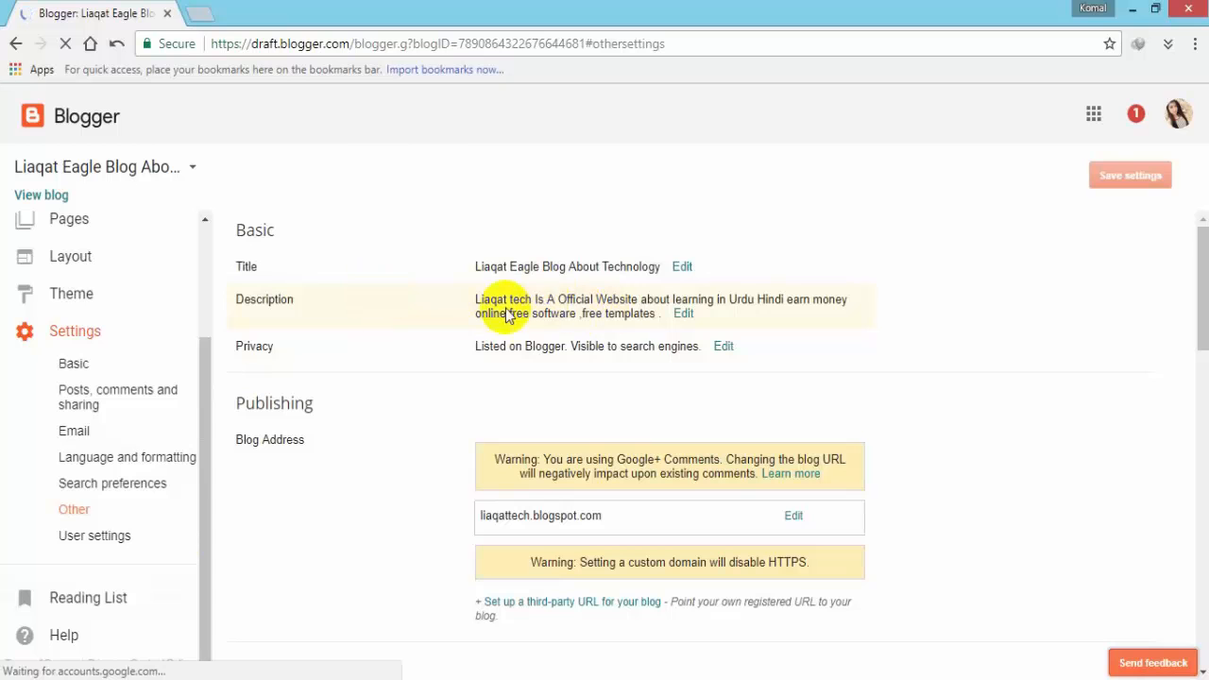
{"action": "scroll", "coordinate": [346, 462], "scroll_direction": "down", "scroll_amount": 9}
{"action": "scroll", "coordinate": [346, 462], "scroll_direction": "up", "scroll_amount": 6}
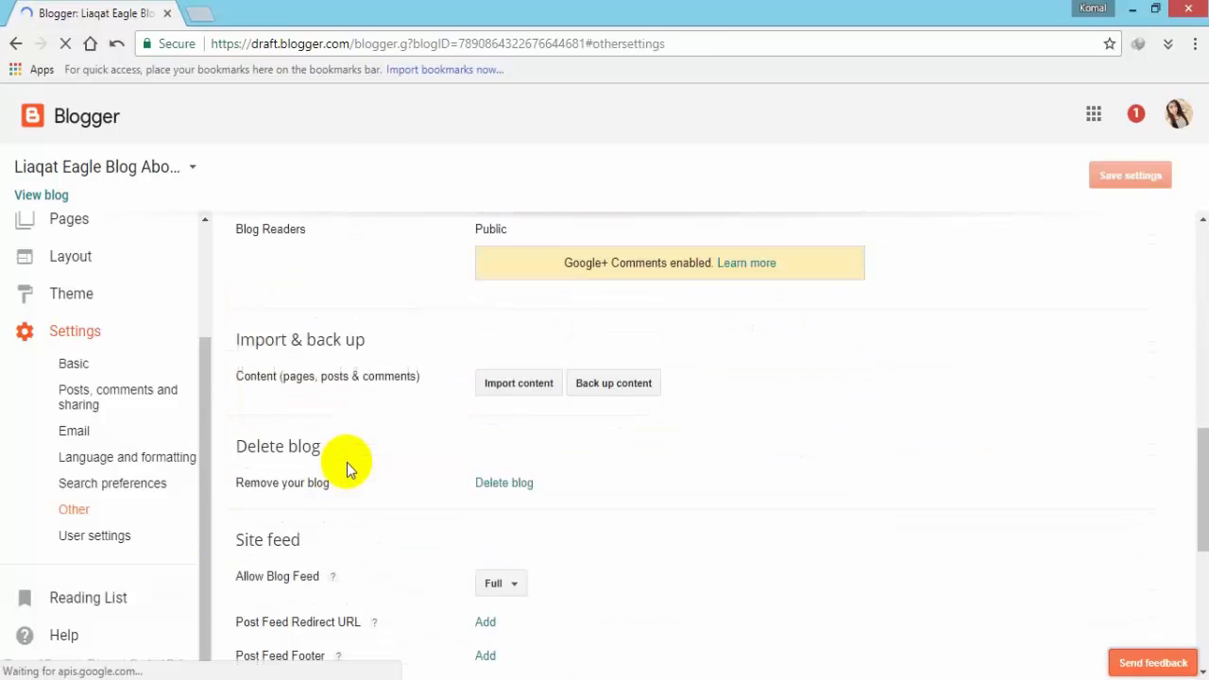
{"action": "scroll", "coordinate": [349, 461], "scroll_direction": "up", "scroll_amount": 3}
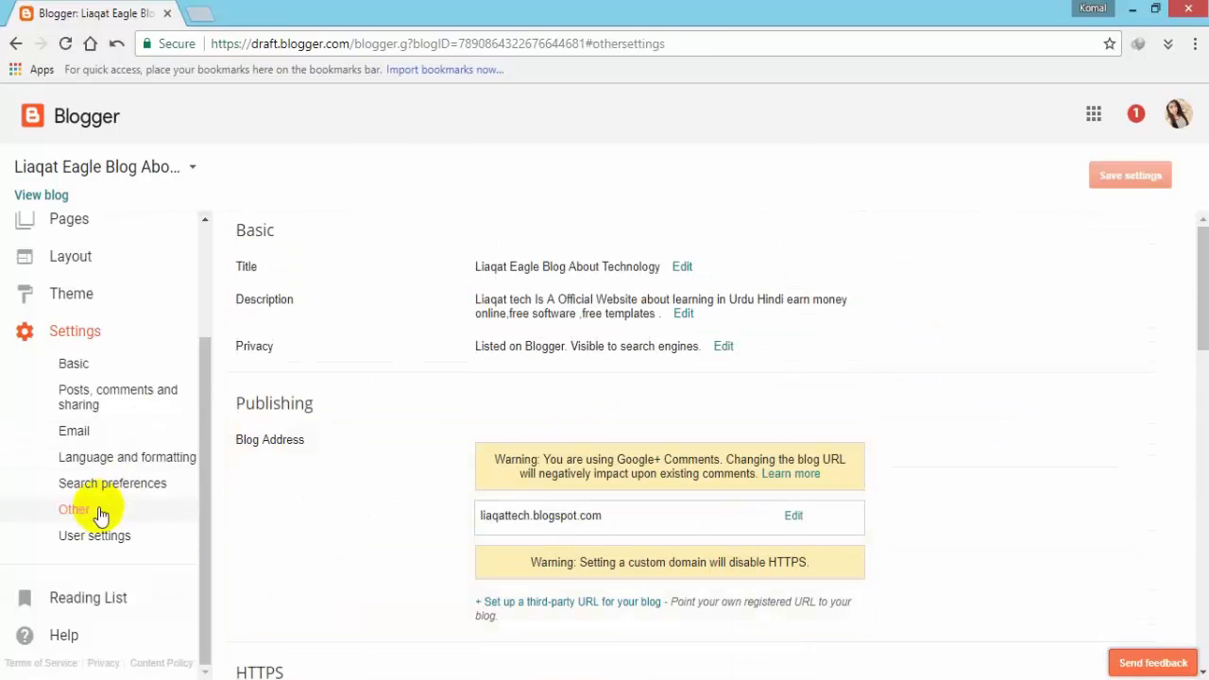
{"action": "left_click", "coordinate": [81, 481]}
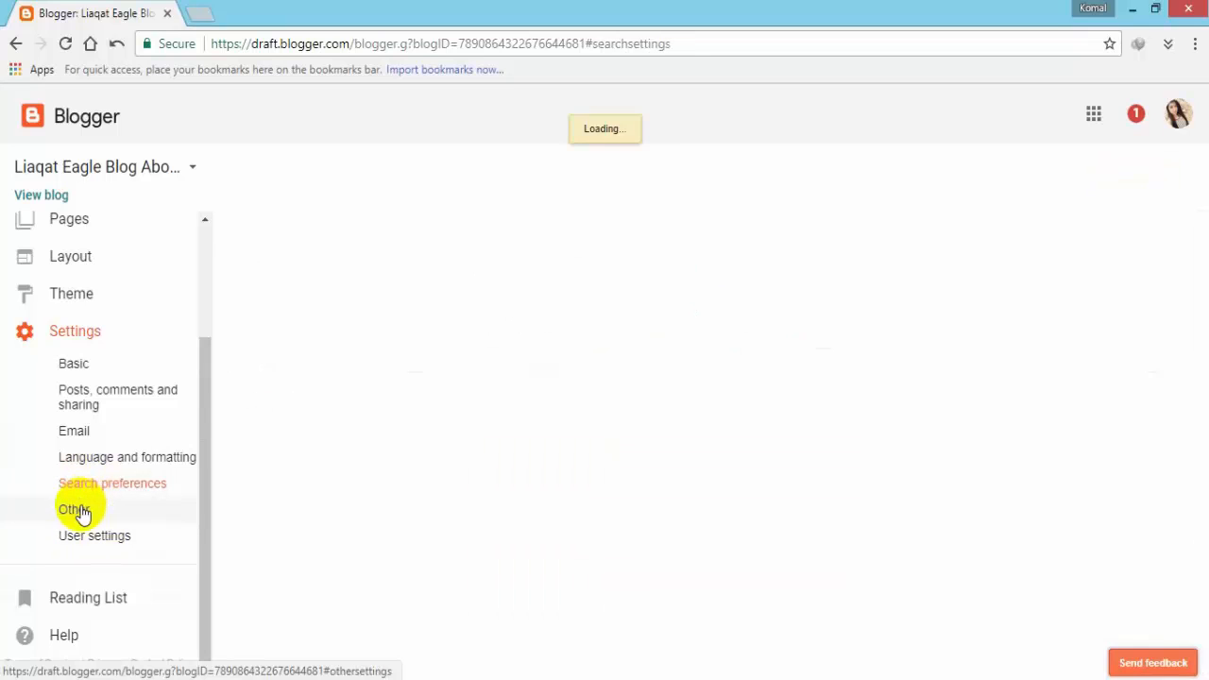
{"action": "left_click", "coordinate": [81, 509]}
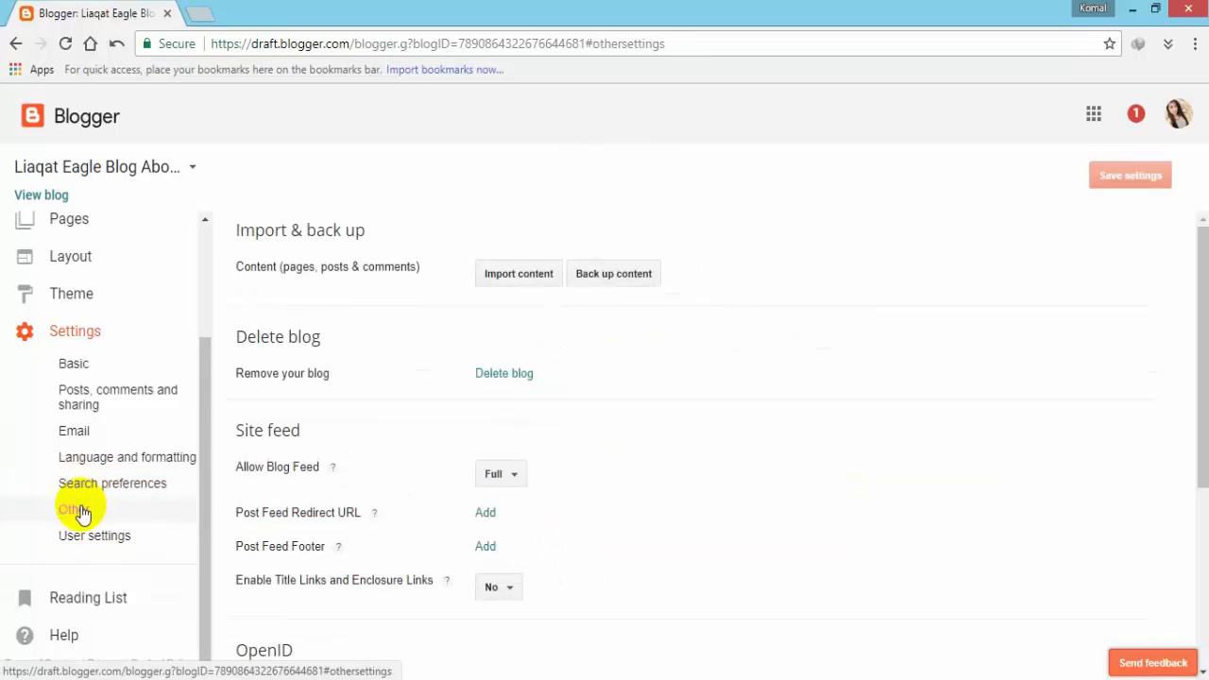
Step: Read the help note for Allow Blog Feed in the Site feed section and set the option to Short
{"action": "scroll", "coordinate": [521, 325], "scroll_direction": "down", "scroll_amount": 1}
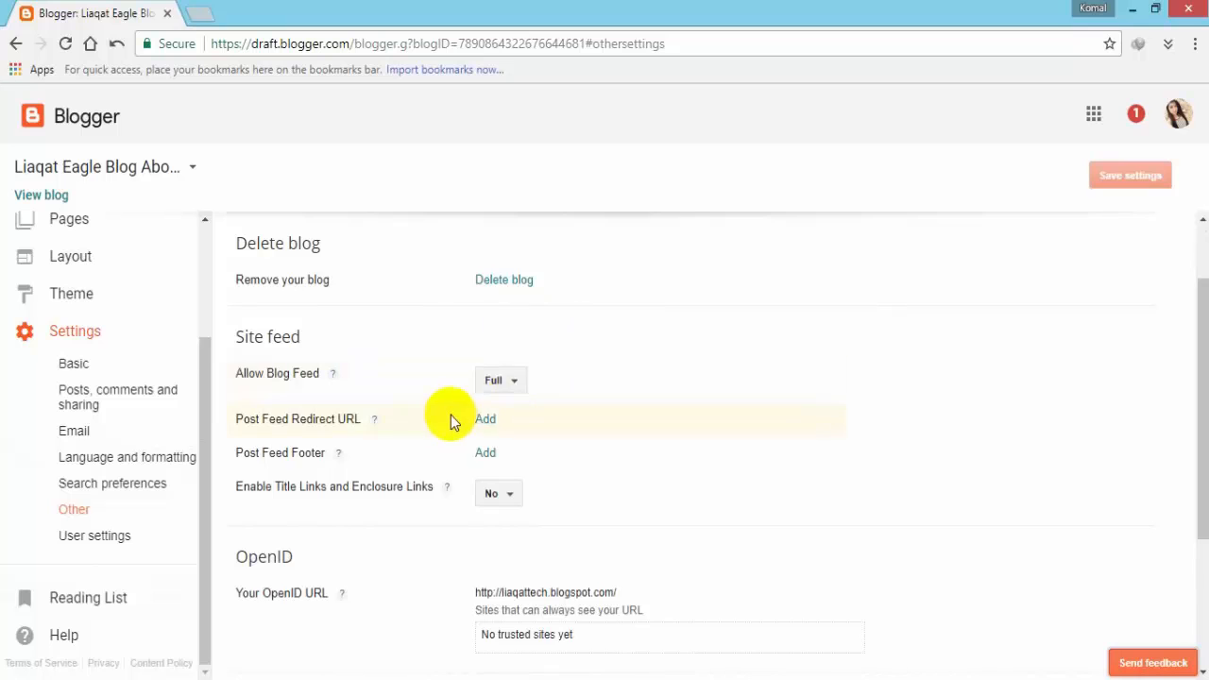
{"action": "scroll", "coordinate": [552, 348], "scroll_direction": "up", "scroll_amount": 1}
{"action": "scroll", "coordinate": [255, 486], "scroll_direction": "down", "scroll_amount": 2}
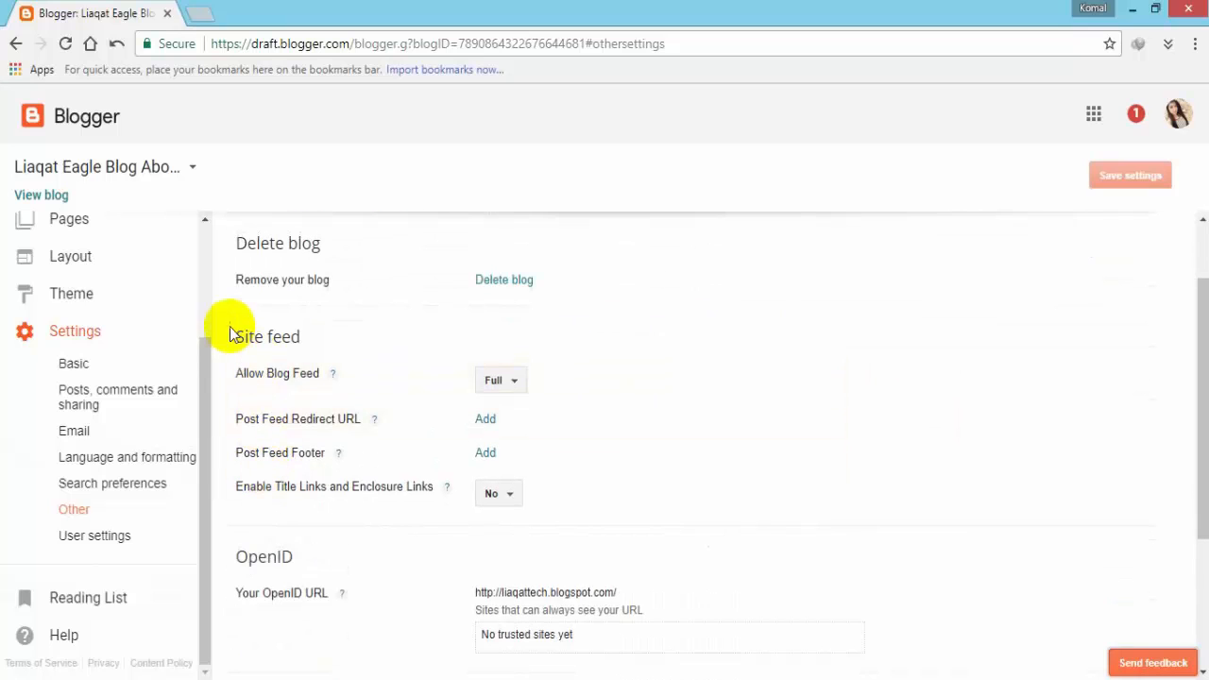
{"action": "left_click_drag", "start_coordinate": [232, 332], "coordinate": [306, 330]}
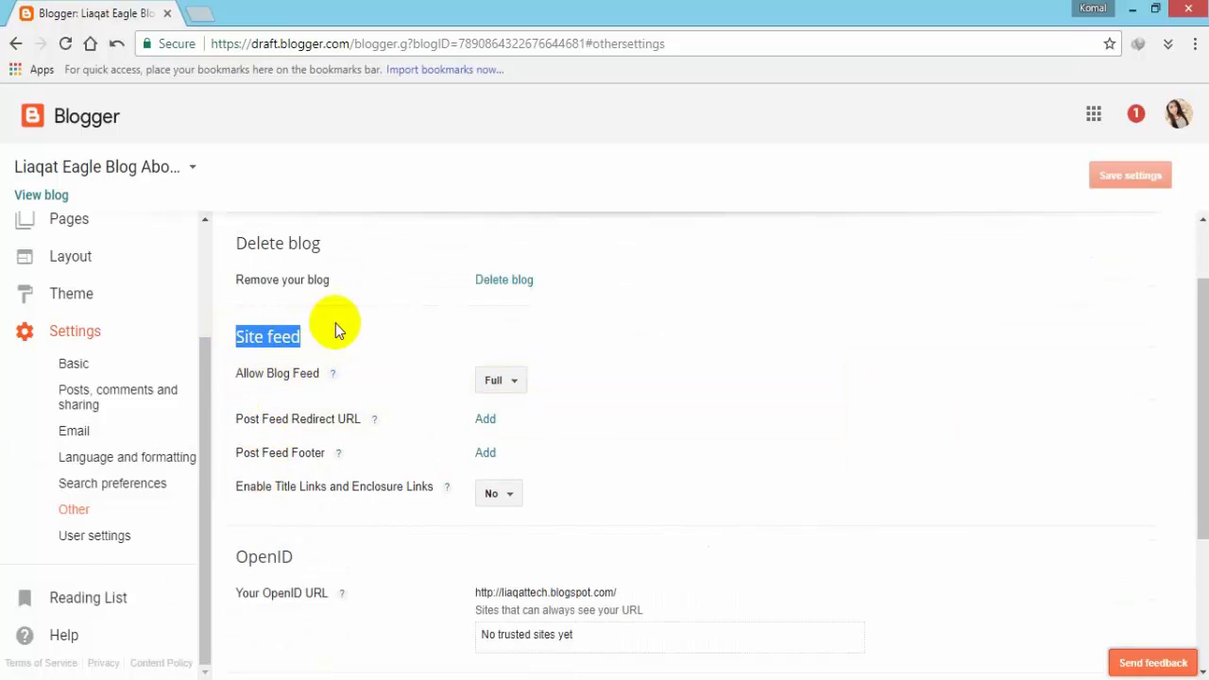
{"action": "left_click", "coordinate": [336, 324]}
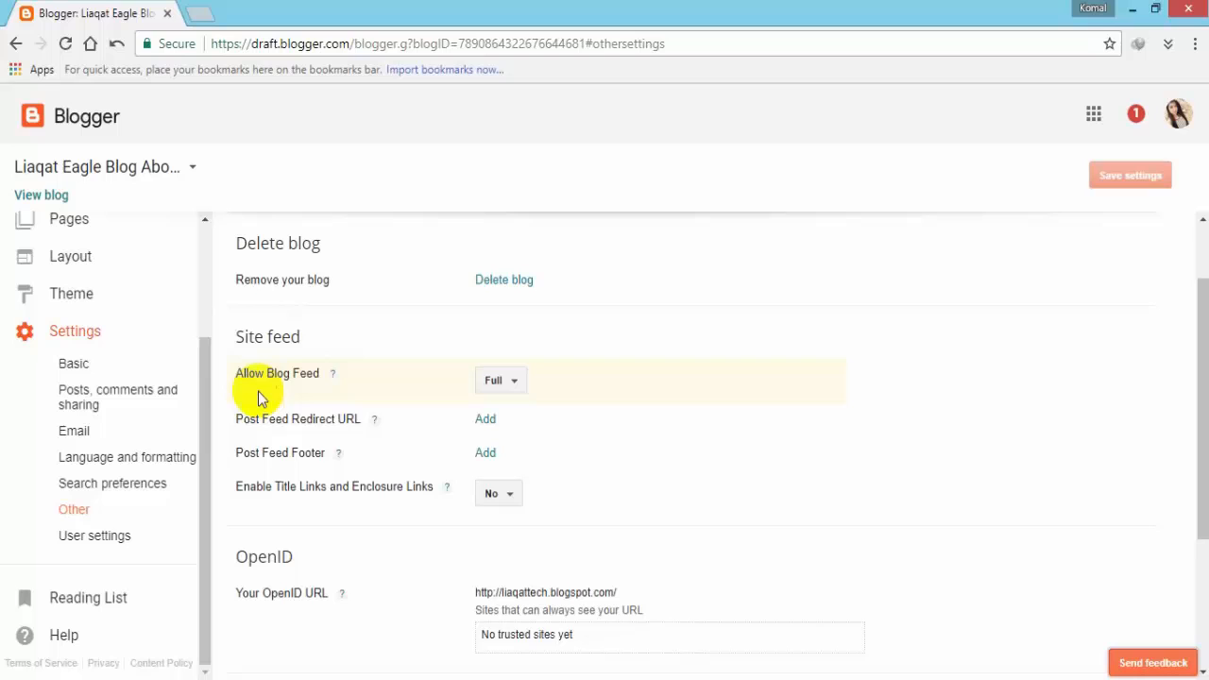
{"action": "left_click", "coordinate": [332, 376]}
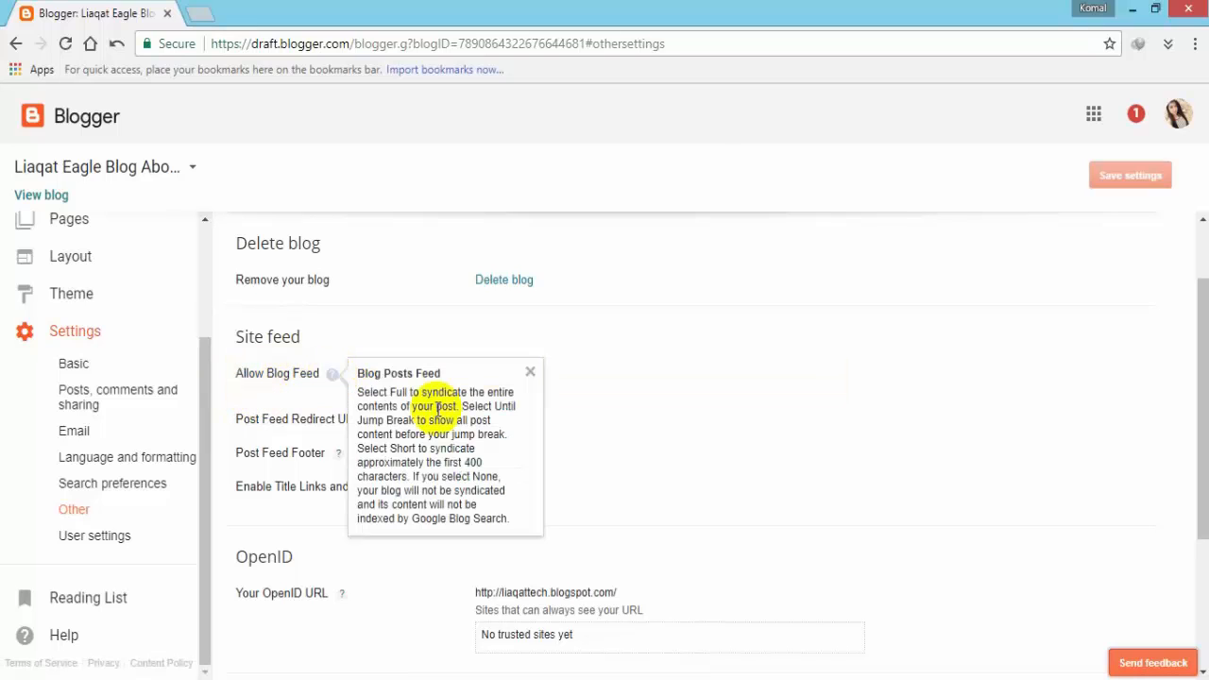
{"action": "left_click", "coordinate": [531, 373]}
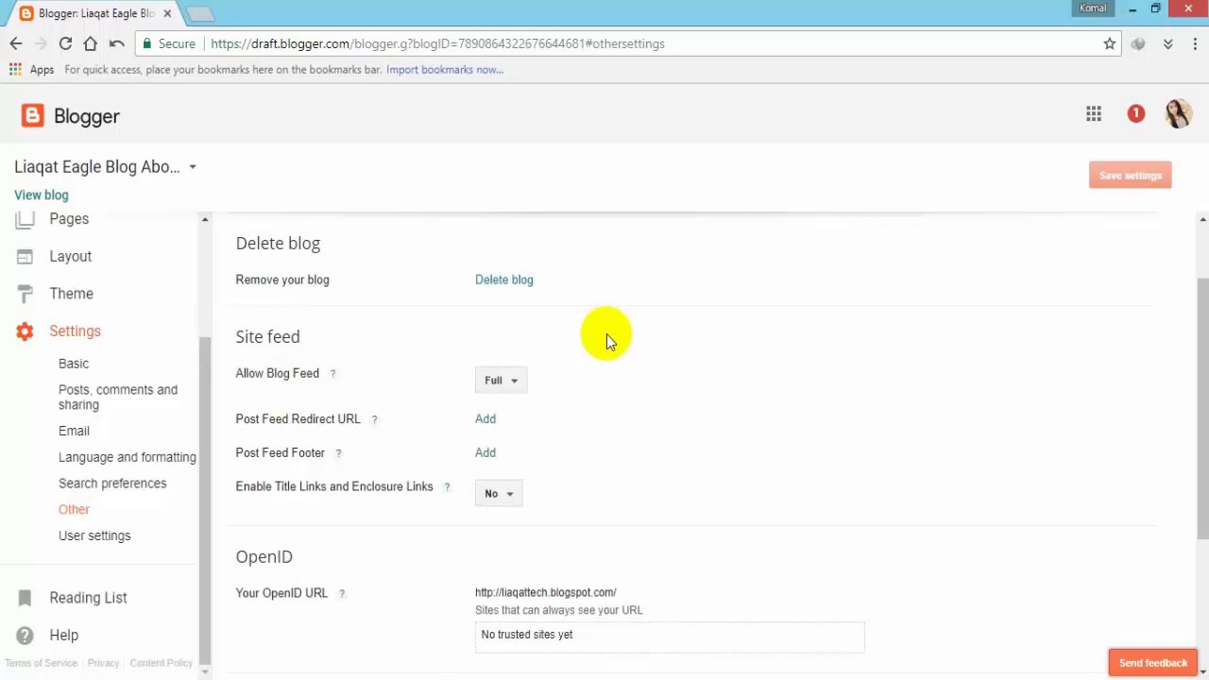
{"action": "left_click", "coordinate": [500, 382]}
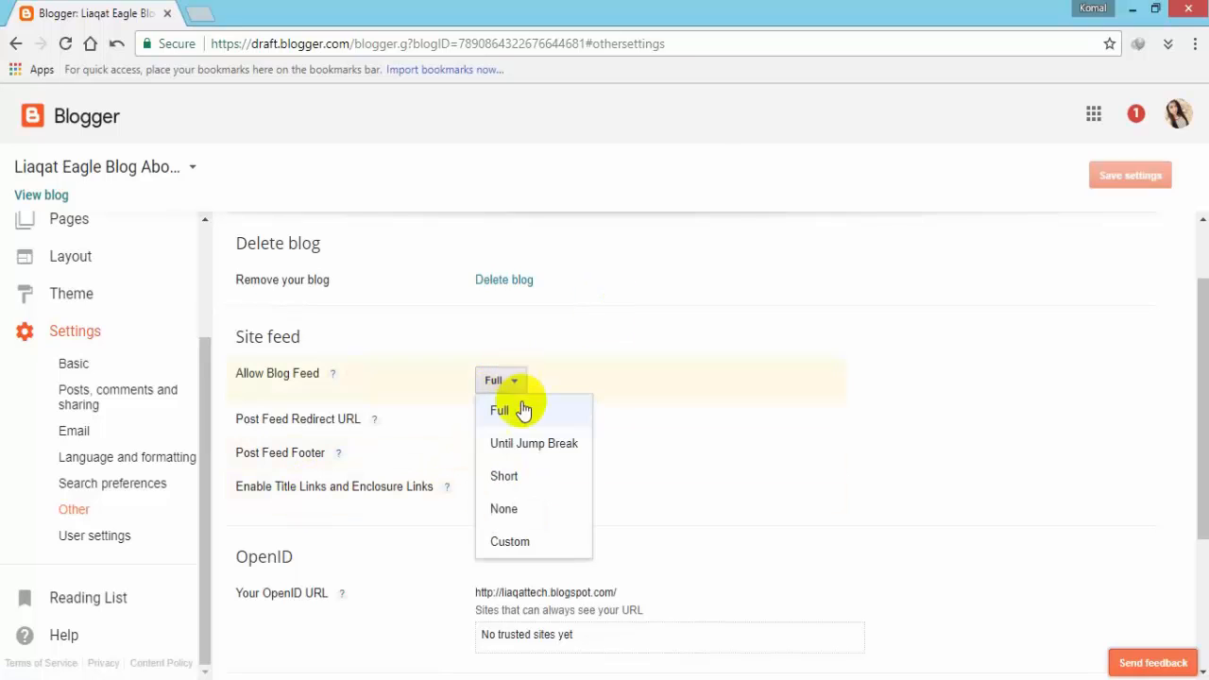
{"action": "left_click", "coordinate": [548, 482]}
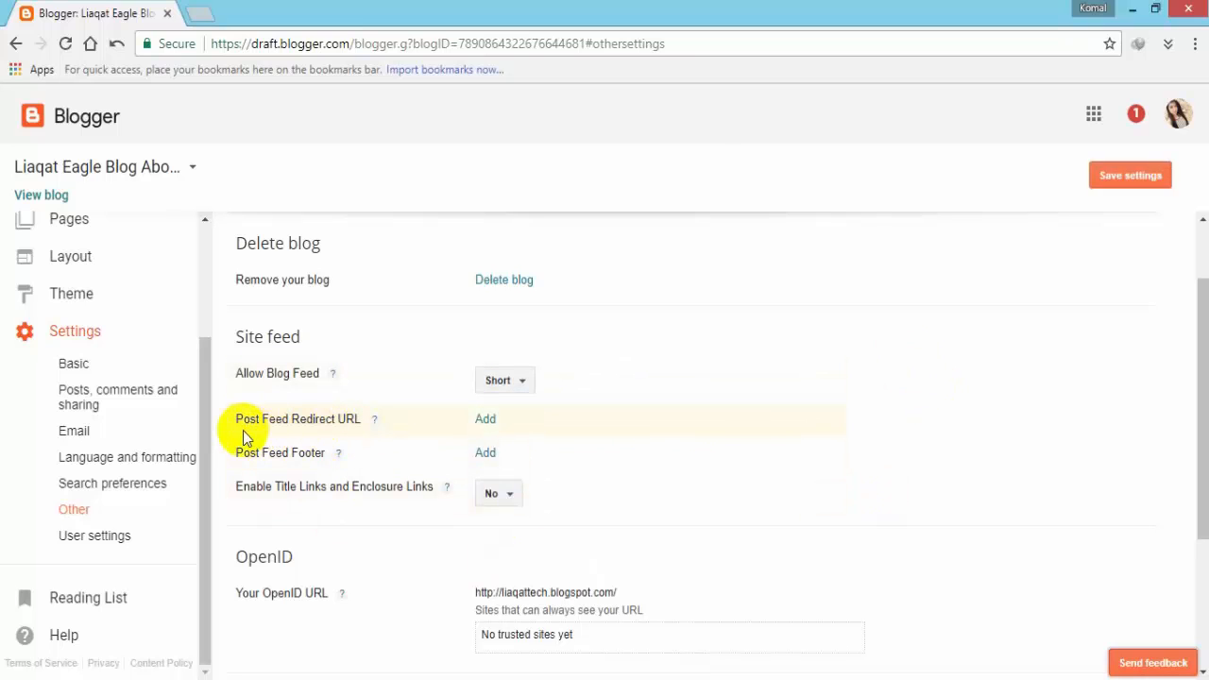
Step: Inspect the Post Feed Redirect URL and Post Feed Footer fields with their help notes, and remove both empty fields again
{"action": "left_click", "coordinate": [487, 421]}
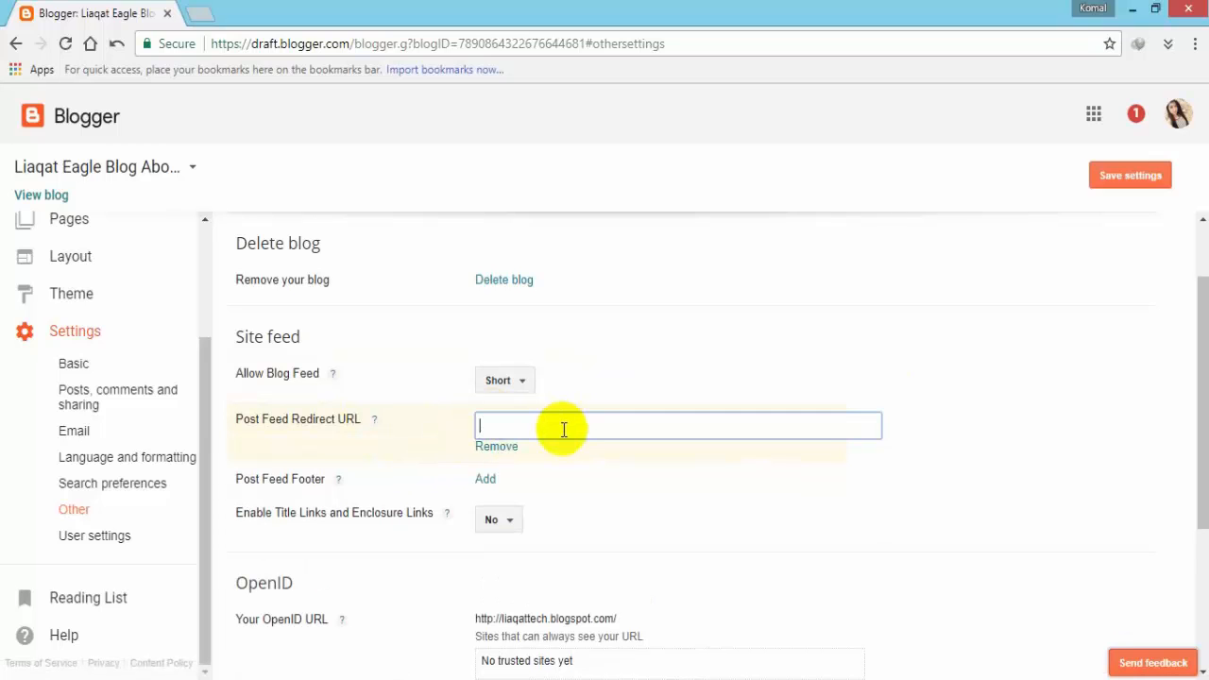
{"action": "left_click", "coordinate": [374, 420]}
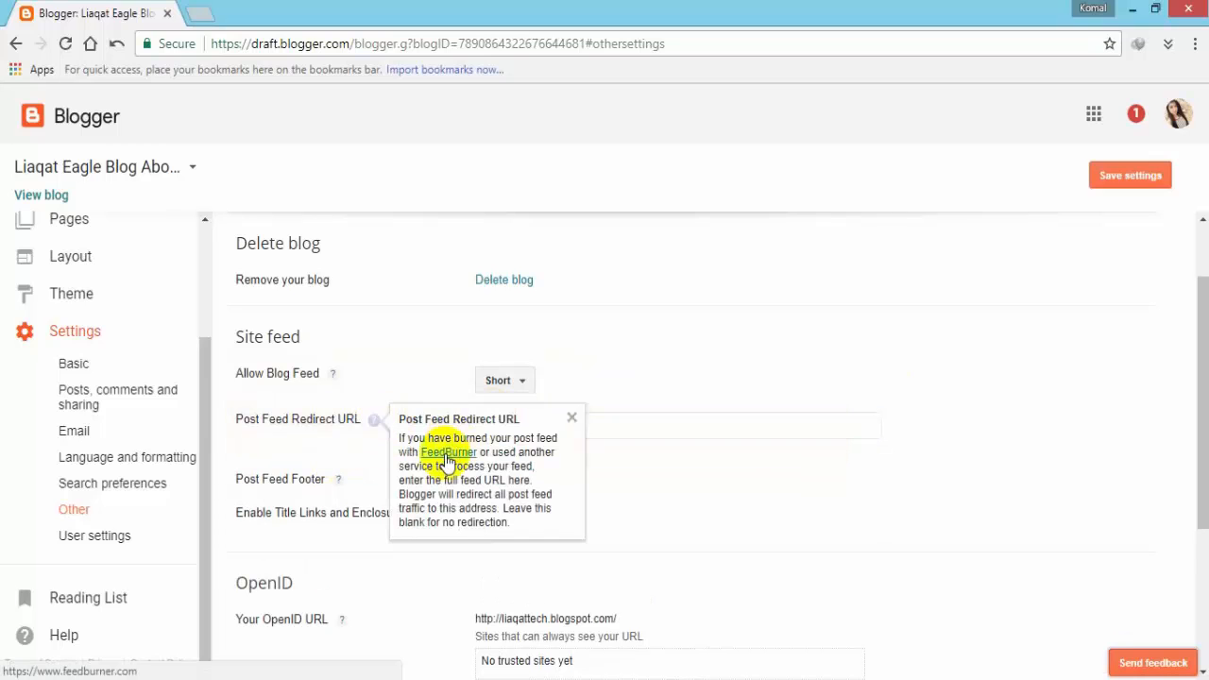
{"action": "left_click", "coordinate": [572, 416]}
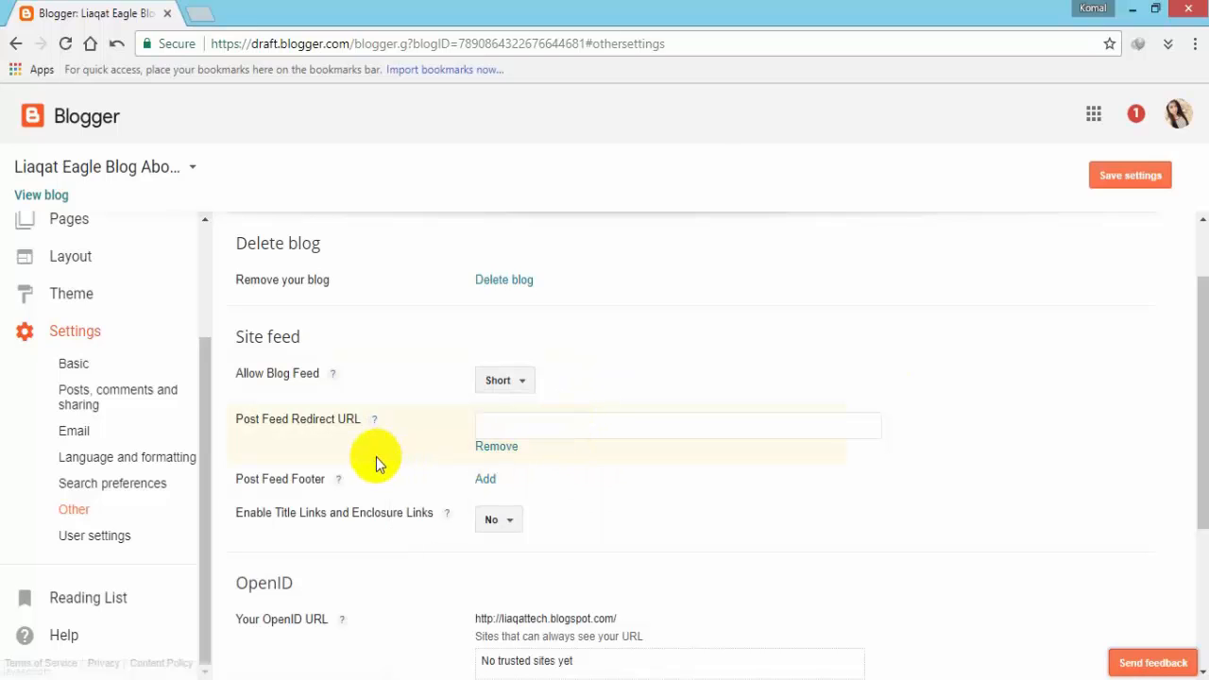
{"action": "left_click", "coordinate": [485, 479]}
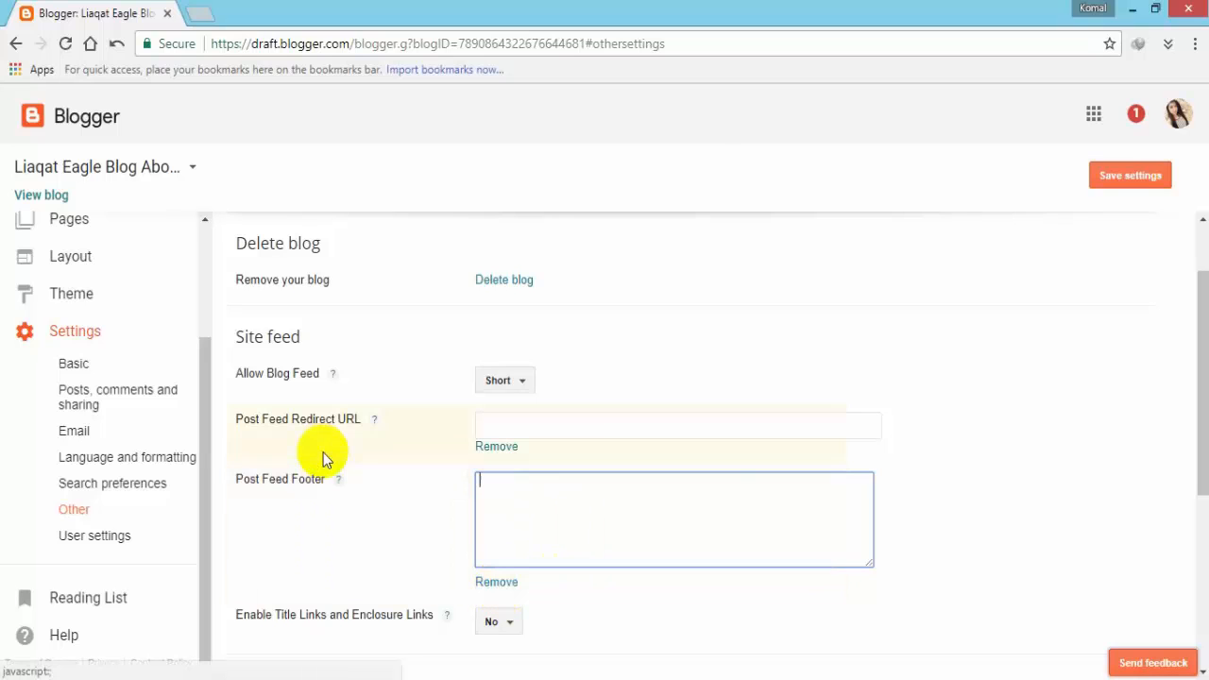
{"action": "left_click", "coordinate": [337, 479]}
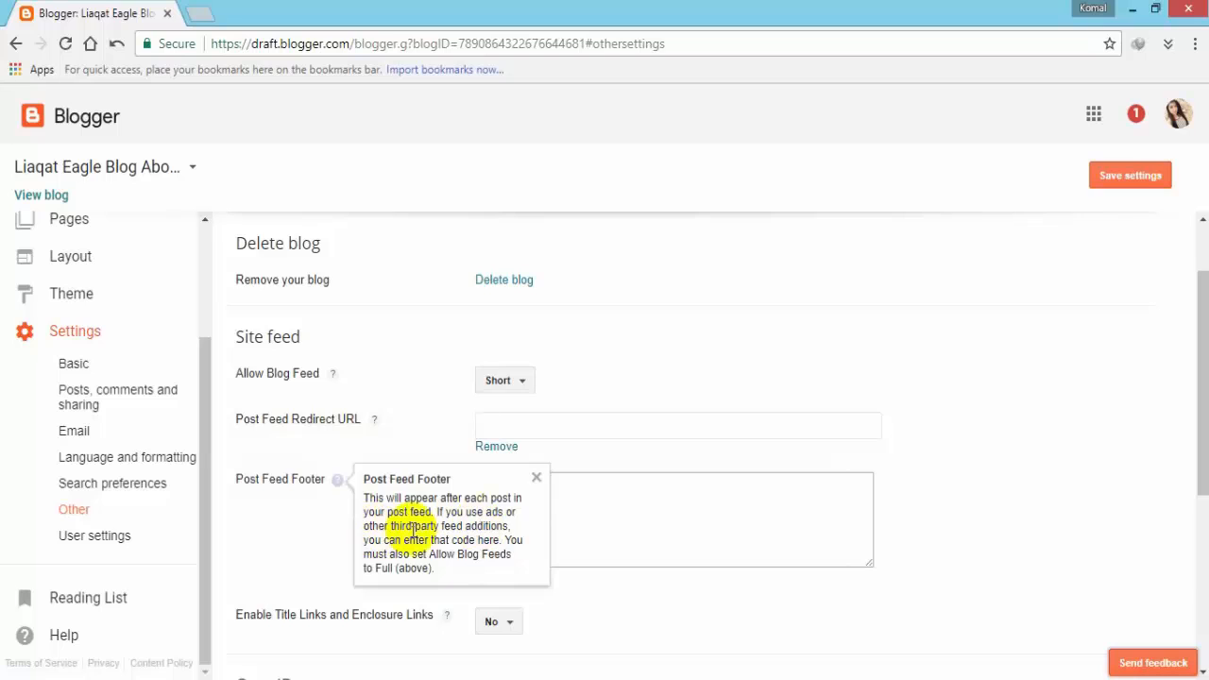
{"action": "left_click", "coordinate": [539, 479]}
{"action": "left_click", "coordinate": [494, 584]}
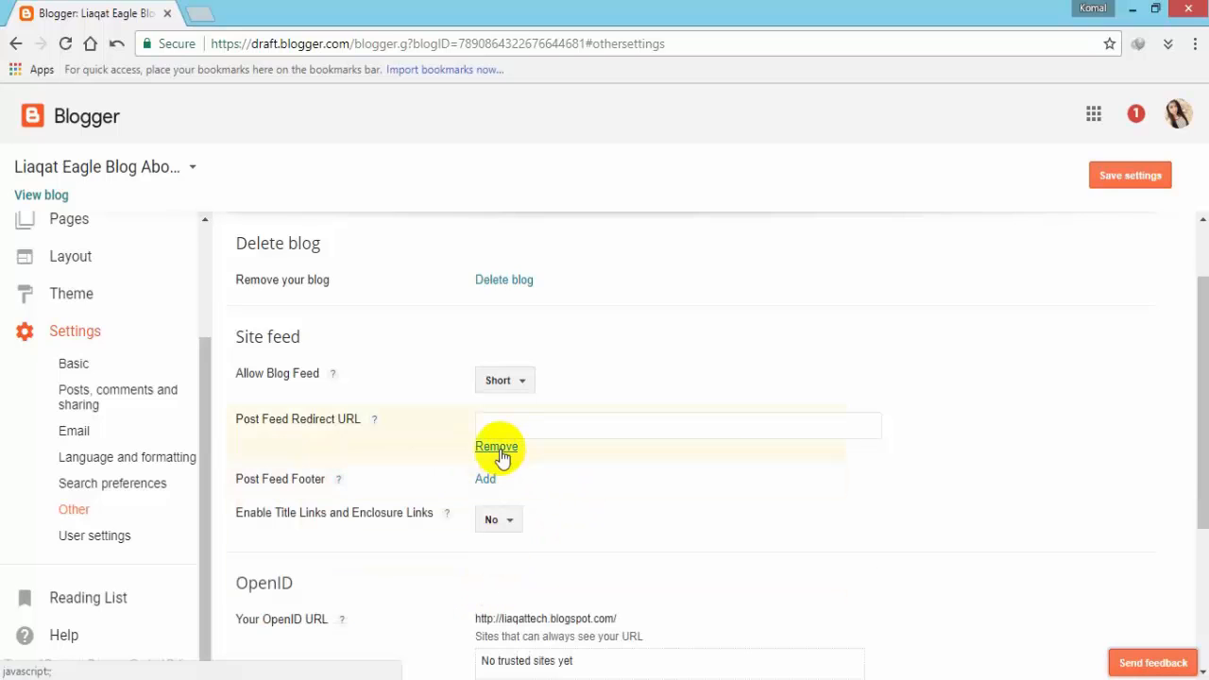
{"action": "left_click", "coordinate": [498, 449]}
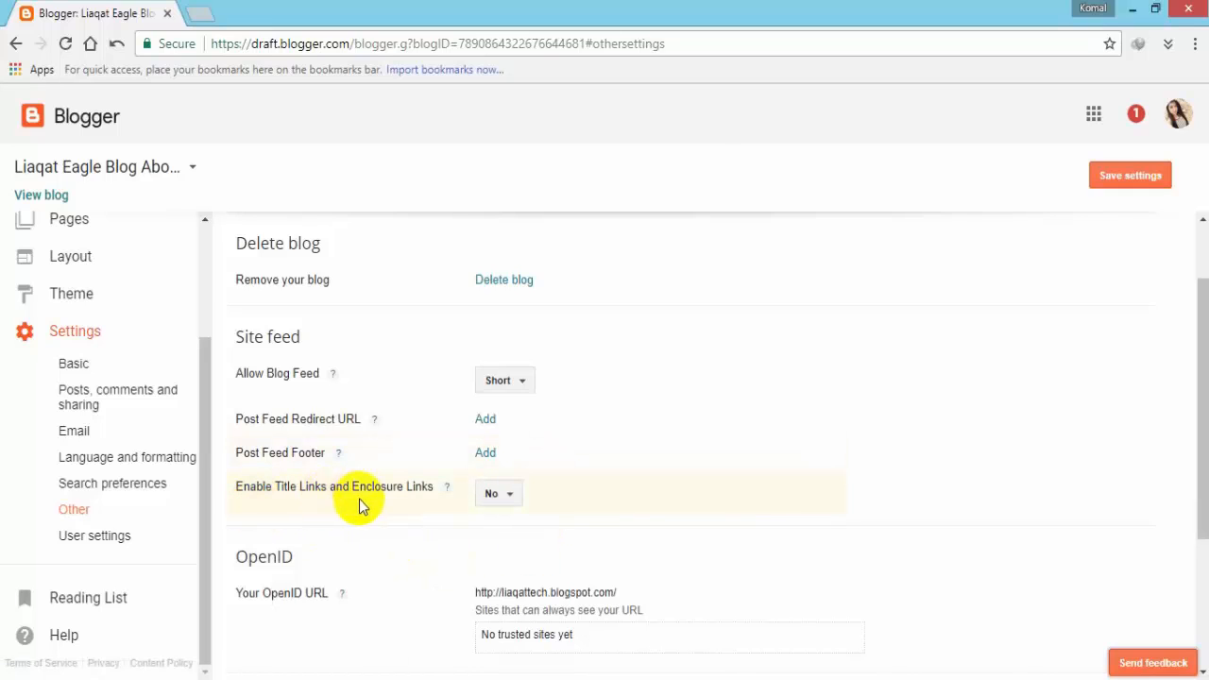
Step: Read the help notes for Enable Title Links and Enclosure Links and for Your OpenID URL
{"action": "left_click", "coordinate": [447, 488]}
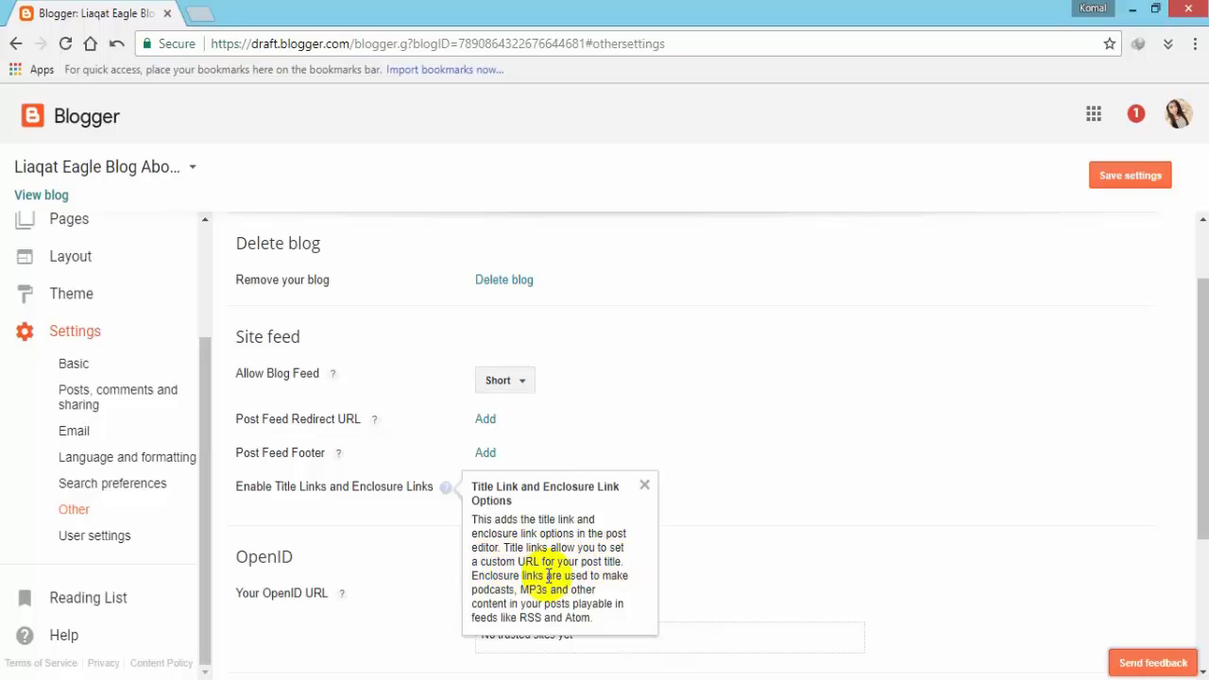
{"action": "left_click", "coordinate": [689, 520]}
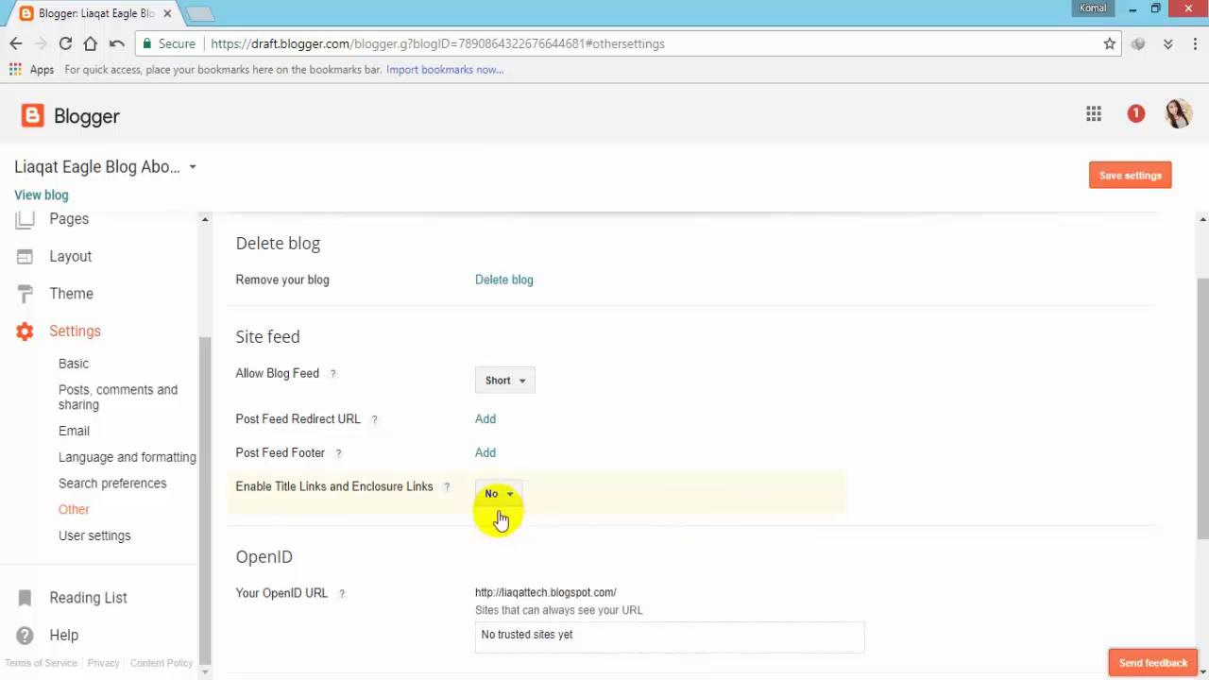
{"action": "scroll", "coordinate": [727, 534], "scroll_direction": "up", "scroll_amount": 1}
{"action": "scroll", "coordinate": [666, 519], "scroll_direction": "down", "scroll_amount": 3}
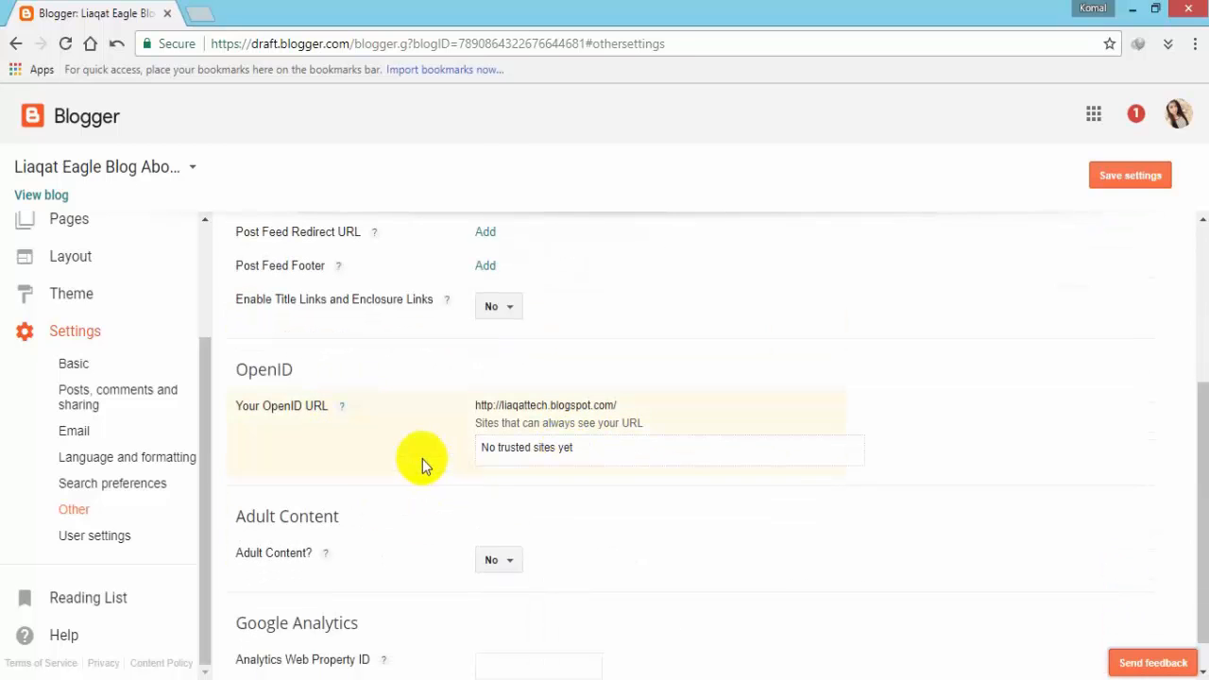
{"action": "left_click", "coordinate": [343, 406]}
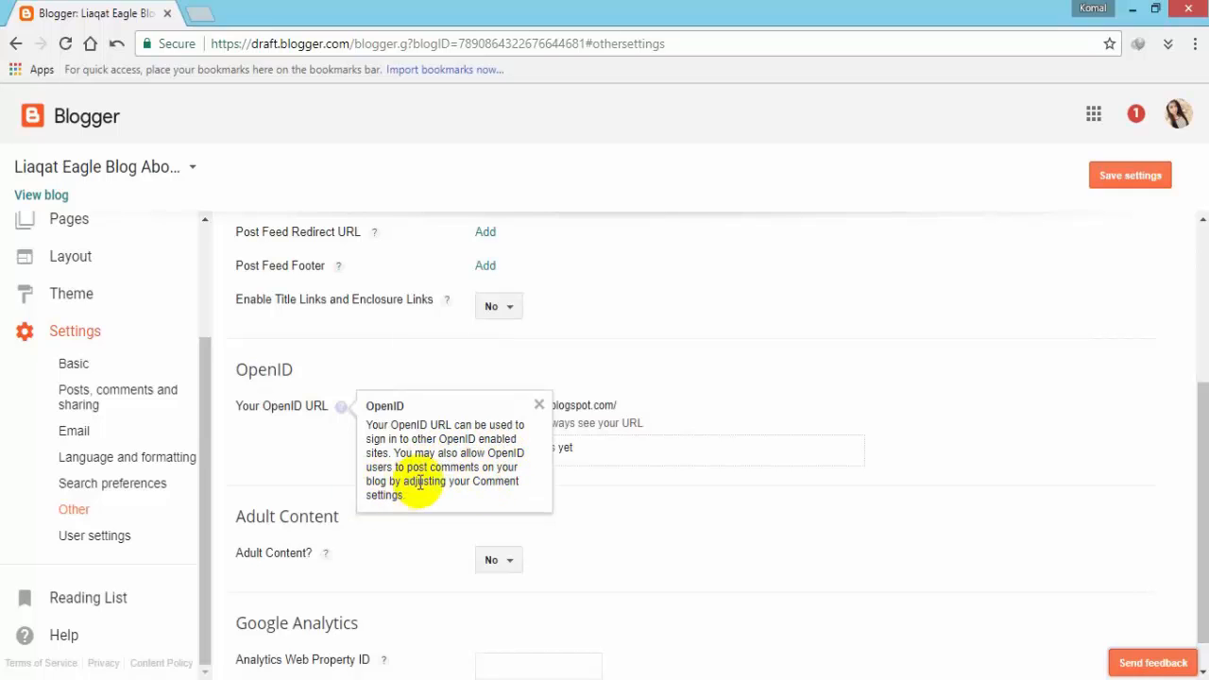
{"action": "left_click", "coordinate": [652, 538]}
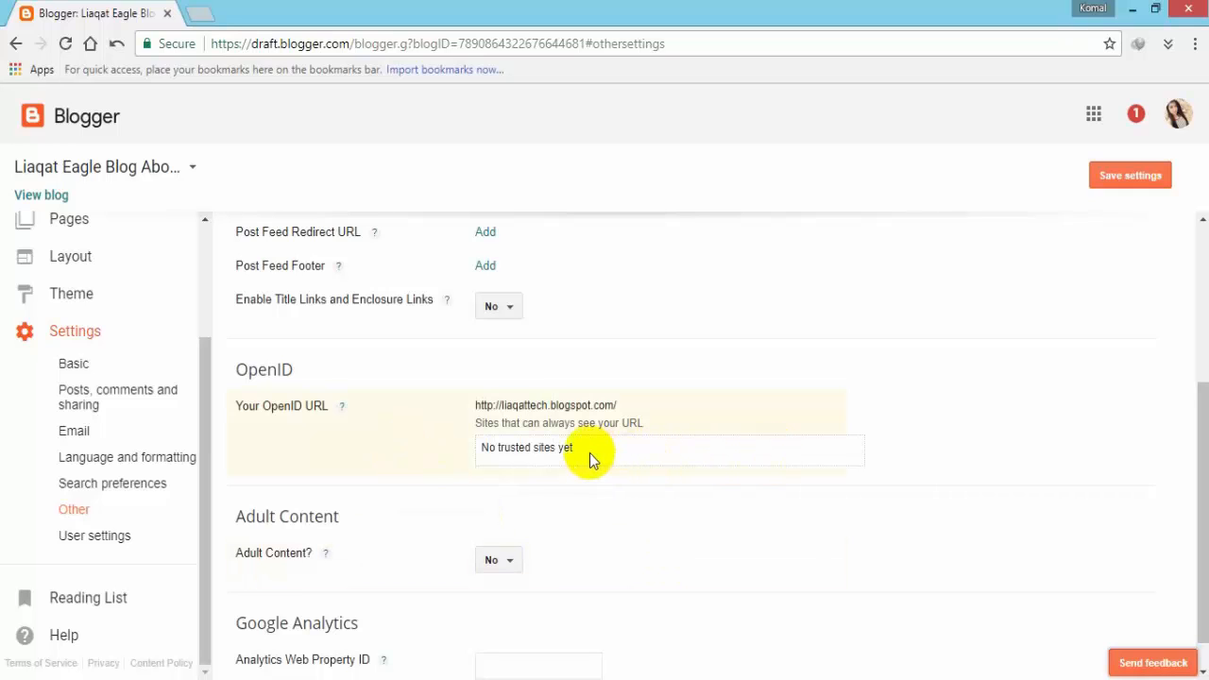
{"action": "scroll", "coordinate": [472, 440], "scroll_direction": "down", "scroll_amount": 1}
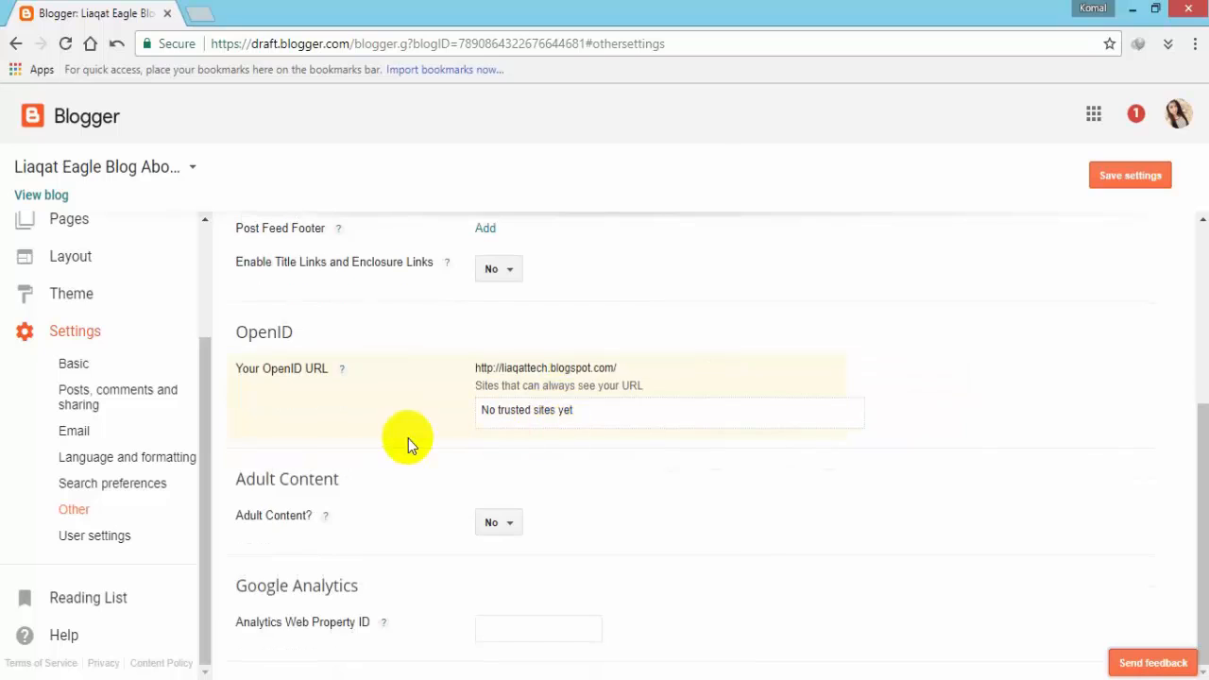
{"action": "scroll", "coordinate": [378, 501], "scroll_direction": "up", "scroll_amount": 2}
{"action": "scroll", "coordinate": [377, 529], "scroll_direction": "down", "scroll_amount": 1}
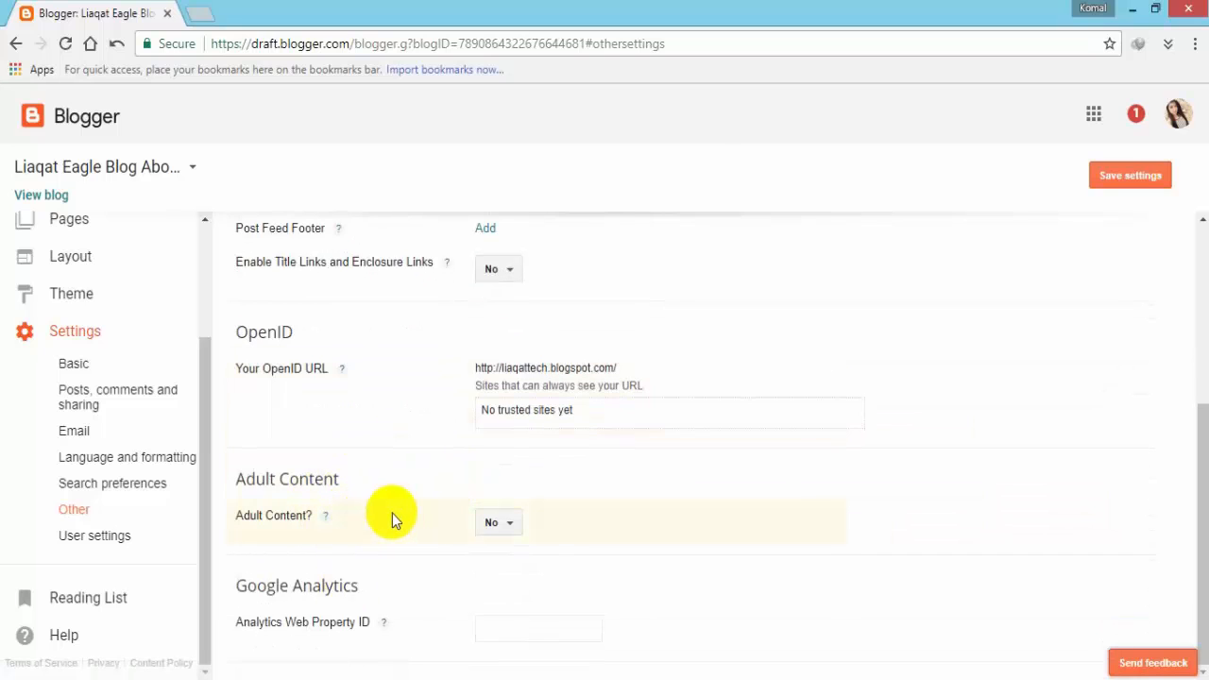
Step: Review the Adult Content choices without changing the setting, and look at the Analytics Web Property ID option under Google Analytics
{"action": "left_click", "coordinate": [503, 526]}
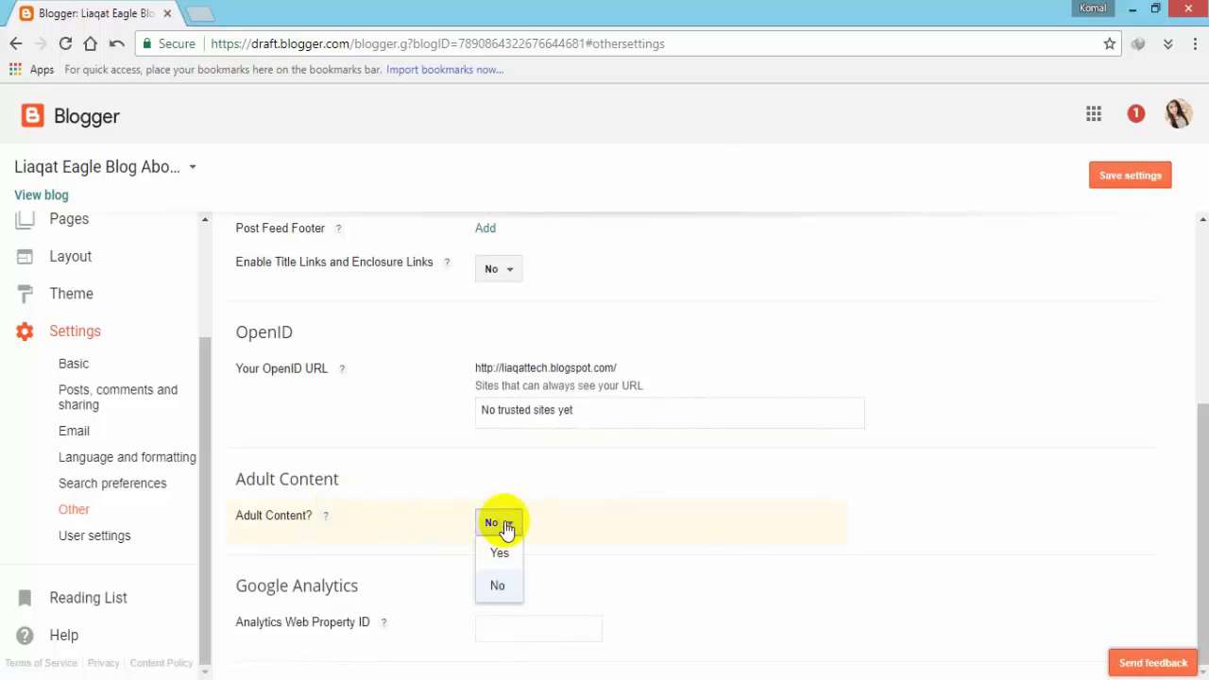
{"action": "left_click", "coordinate": [682, 546]}
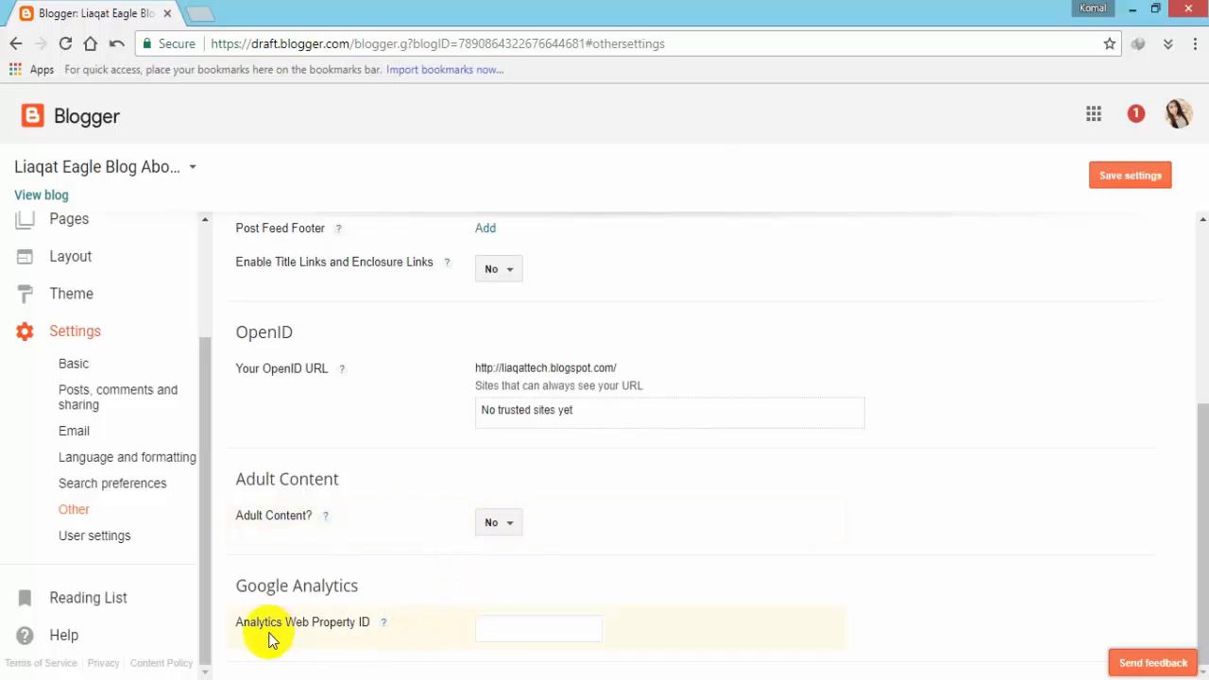
{"action": "double_click", "coordinate": [343, 622]}
{"action": "left_click", "coordinate": [453, 620]}
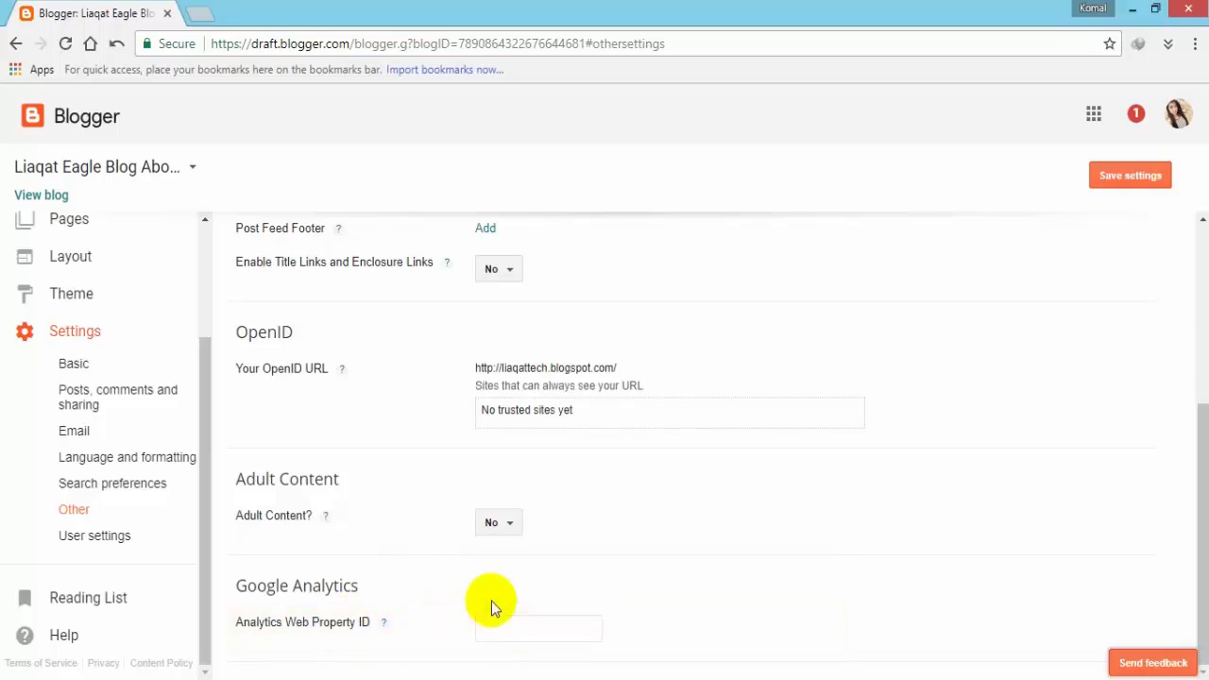
Step: Search the web for google analytics in a new browser tab, and return to the blog's empty Analytics Web Property ID field
{"action": "left_click", "coordinate": [199, 12]}
{"action": "type", "text": "google anal"}
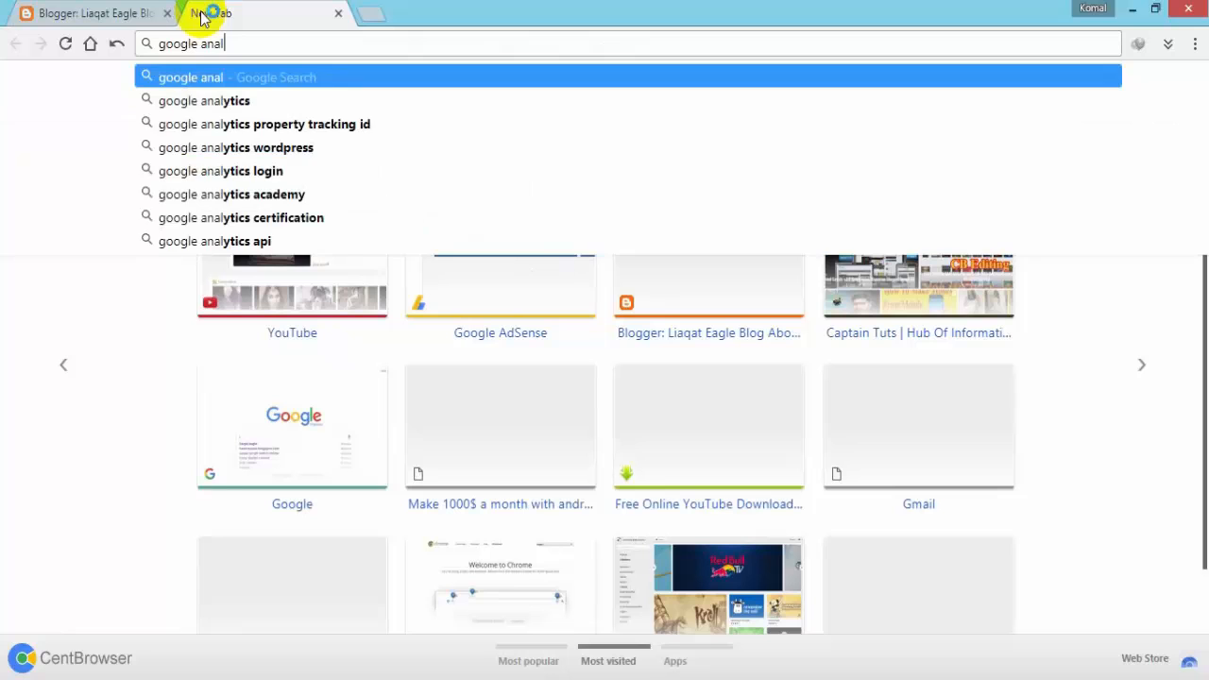
{"action": "key", "text": "Down"}
{"action": "key", "text": "Return"}
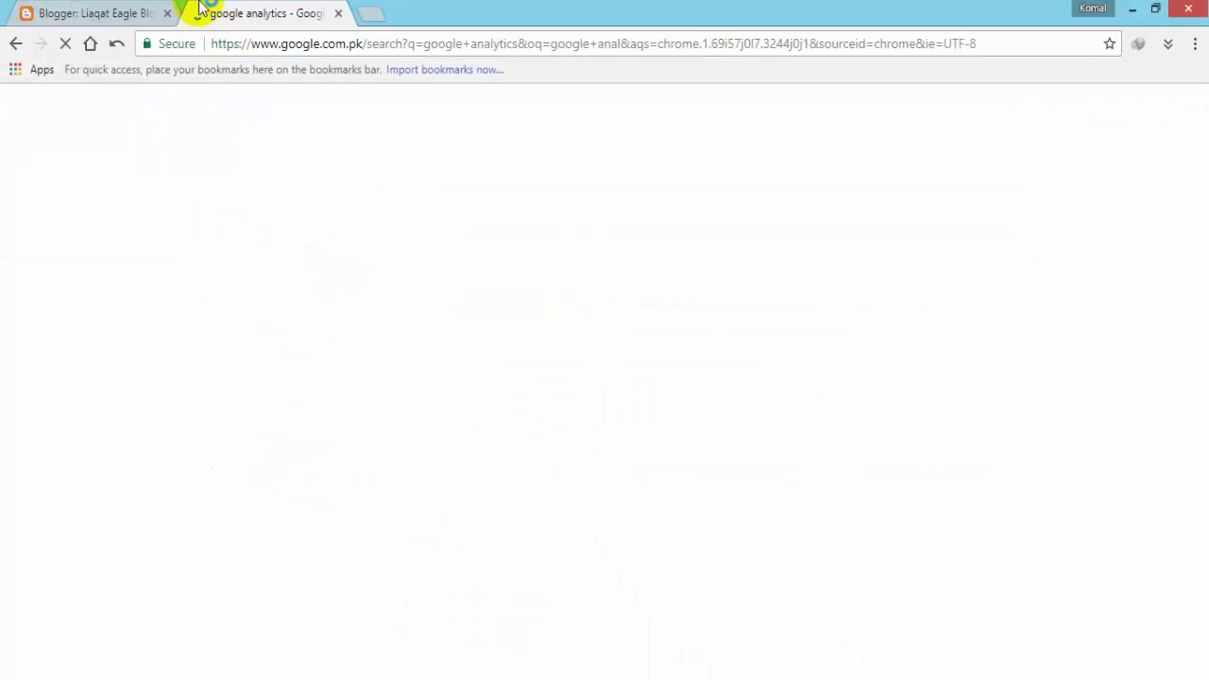
{"action": "left_click", "coordinate": [115, 15]}
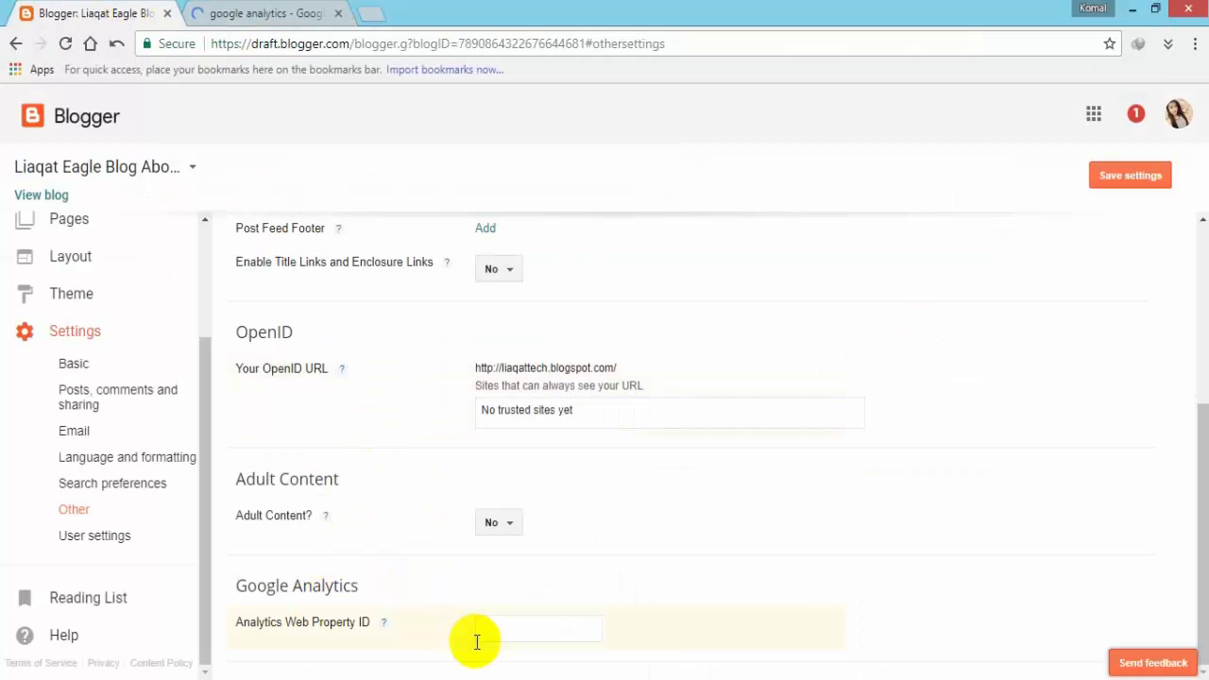
{"action": "left_click", "coordinate": [512, 631]}
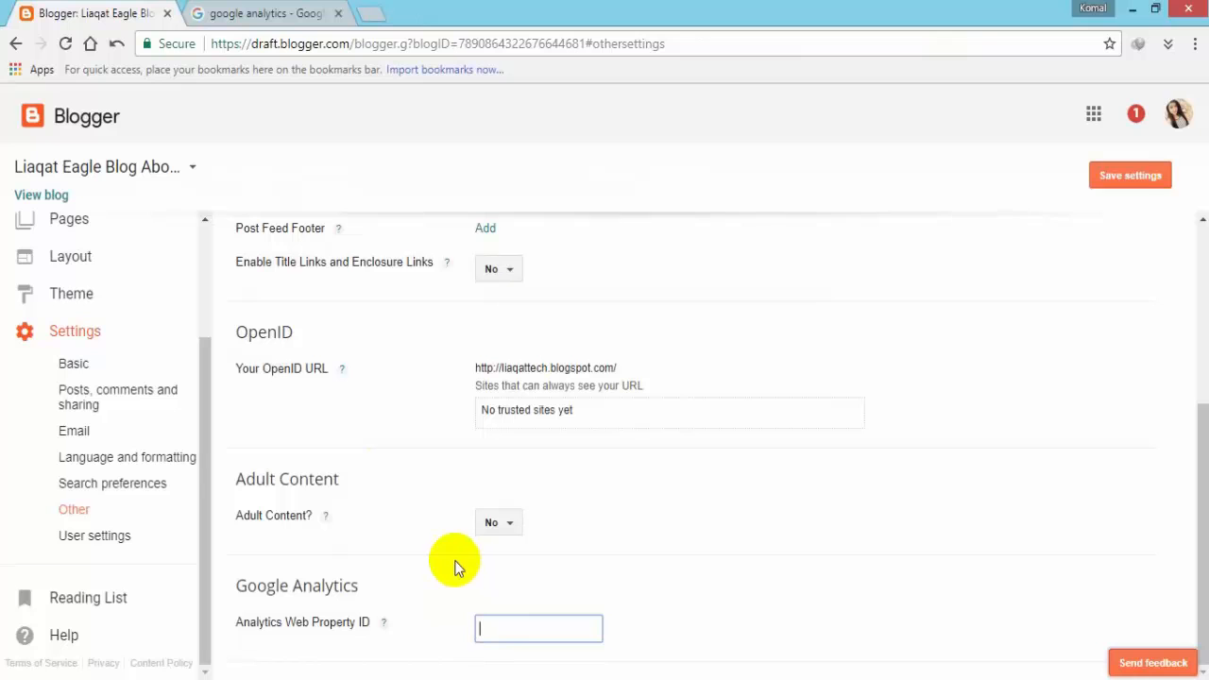
Step: Open the Google Analytics site from the search results and start the sign-up for a new account
{"action": "left_click", "coordinate": [305, 13]}
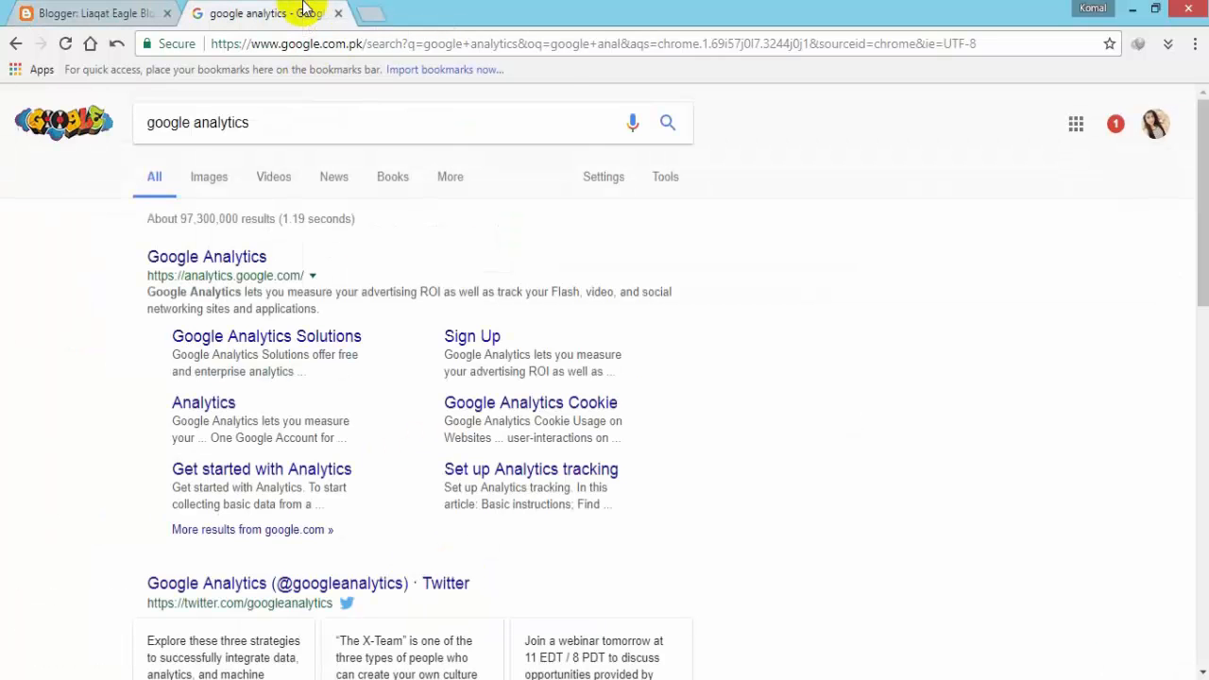
{"action": "left_click", "coordinate": [199, 256]}
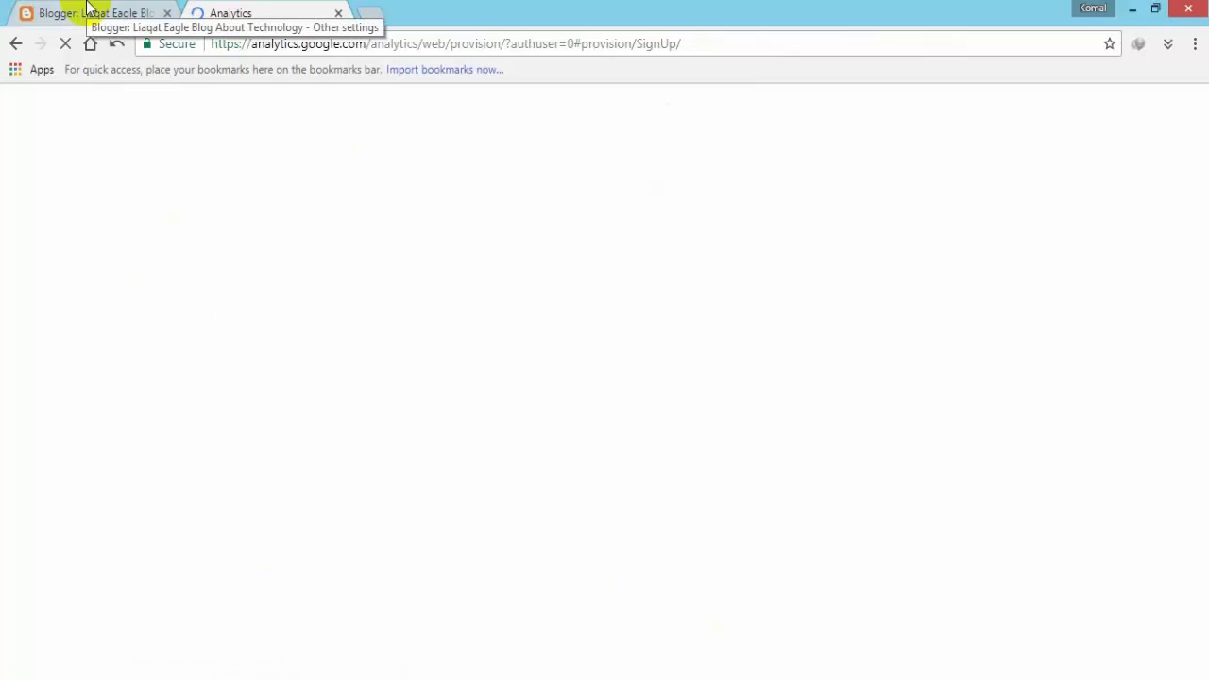
{"action": "left_click", "coordinate": [87, 8]}
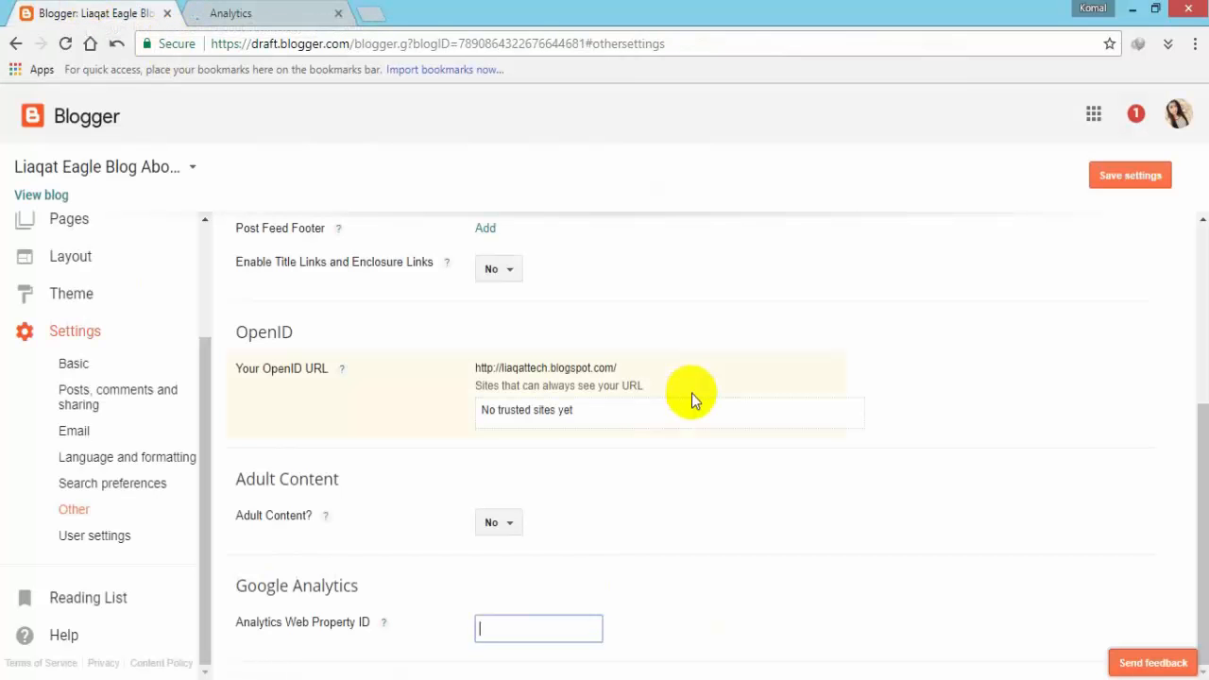
{"action": "scroll", "coordinate": [454, 533], "scroll_direction": "up", "scroll_amount": 2}
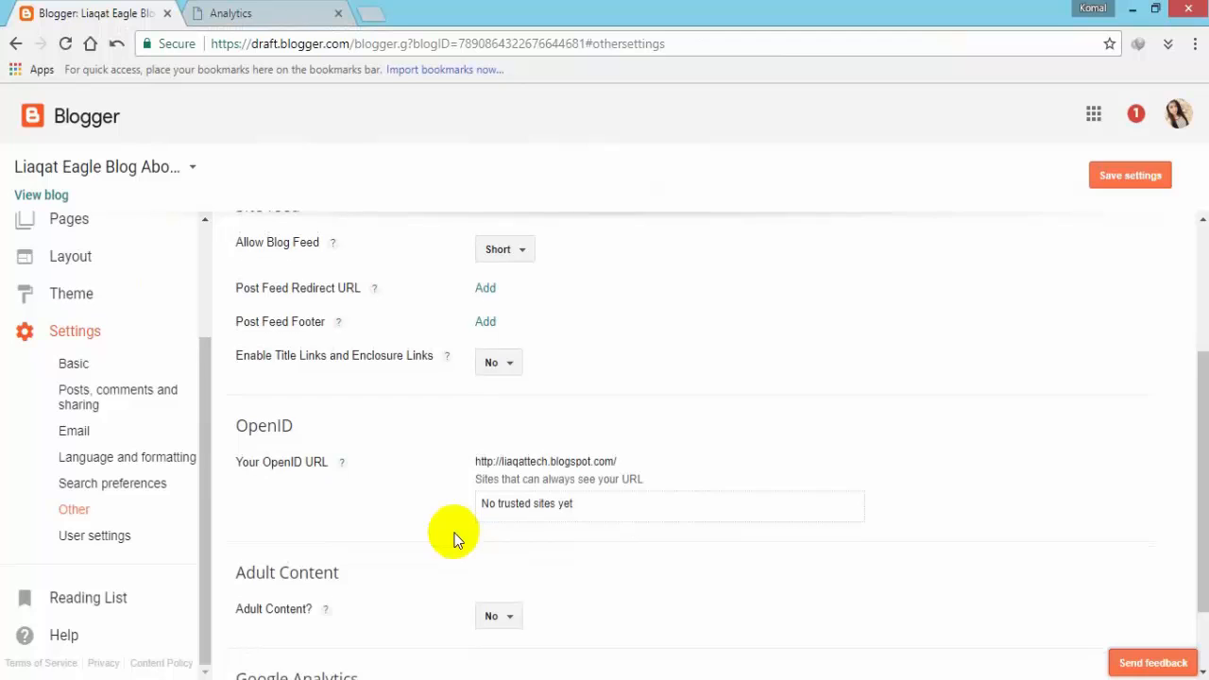
{"action": "scroll", "coordinate": [454, 532], "scroll_direction": "down", "scroll_amount": 1}
{"action": "left_click", "coordinate": [279, 16]}
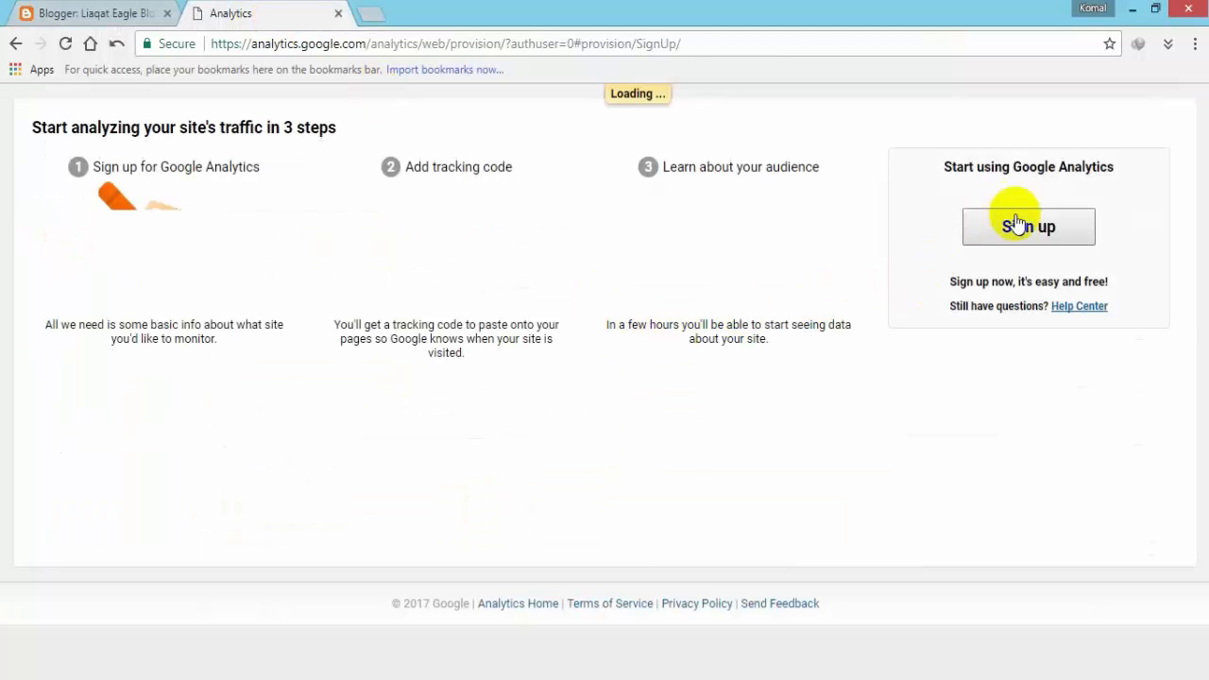
{"action": "left_click", "coordinate": [1051, 236]}
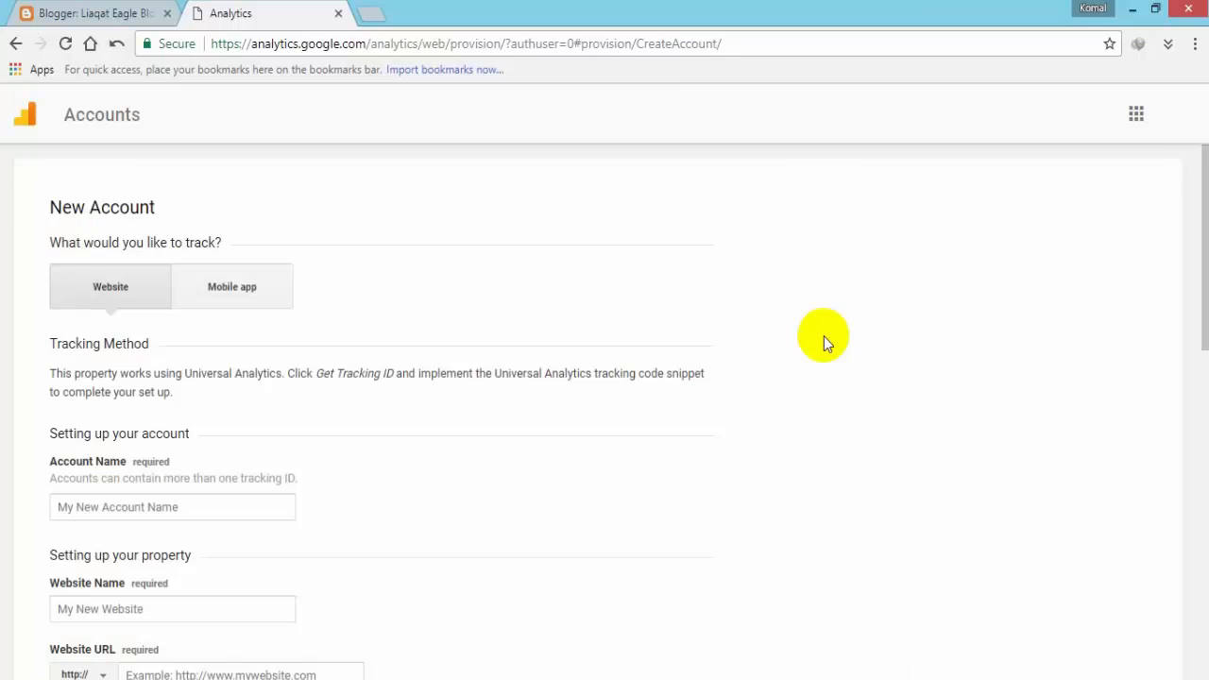
Step: Name the new Analytics account teaching, and fill in the Website Name with the blog's title copied from the live blog
{"action": "left_click", "coordinate": [188, 503]}
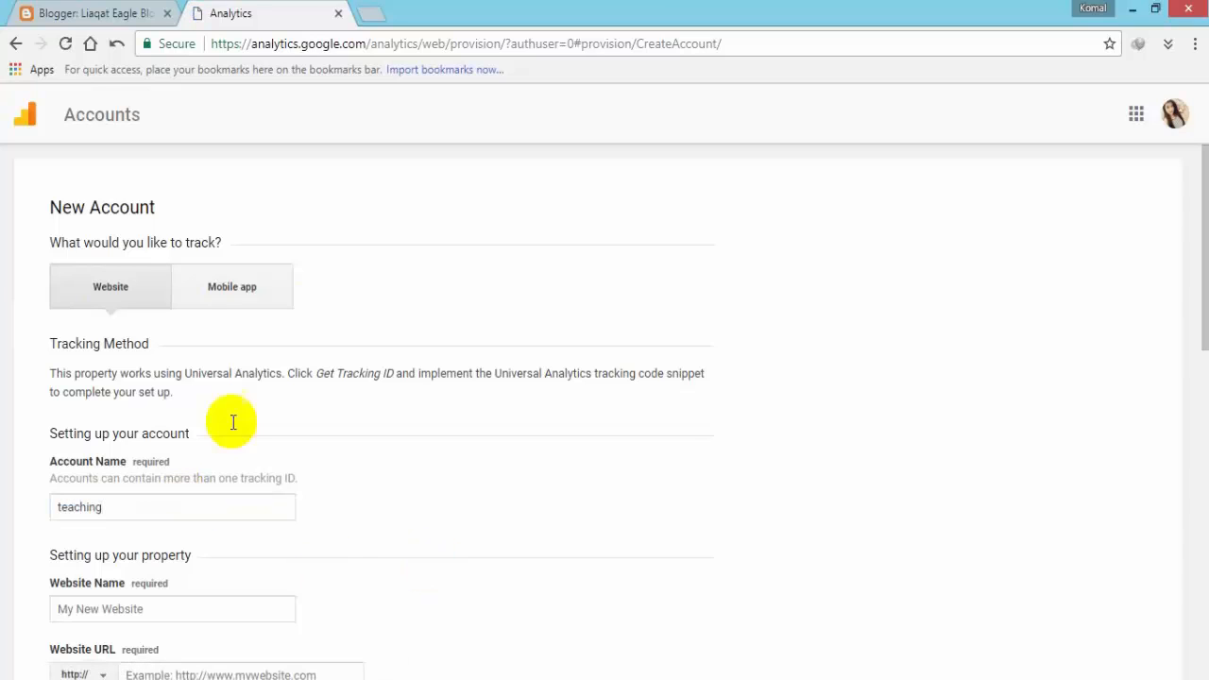
{"action": "left_click", "coordinate": [94, 13]}
{"action": "left_click", "coordinate": [51, 195]}
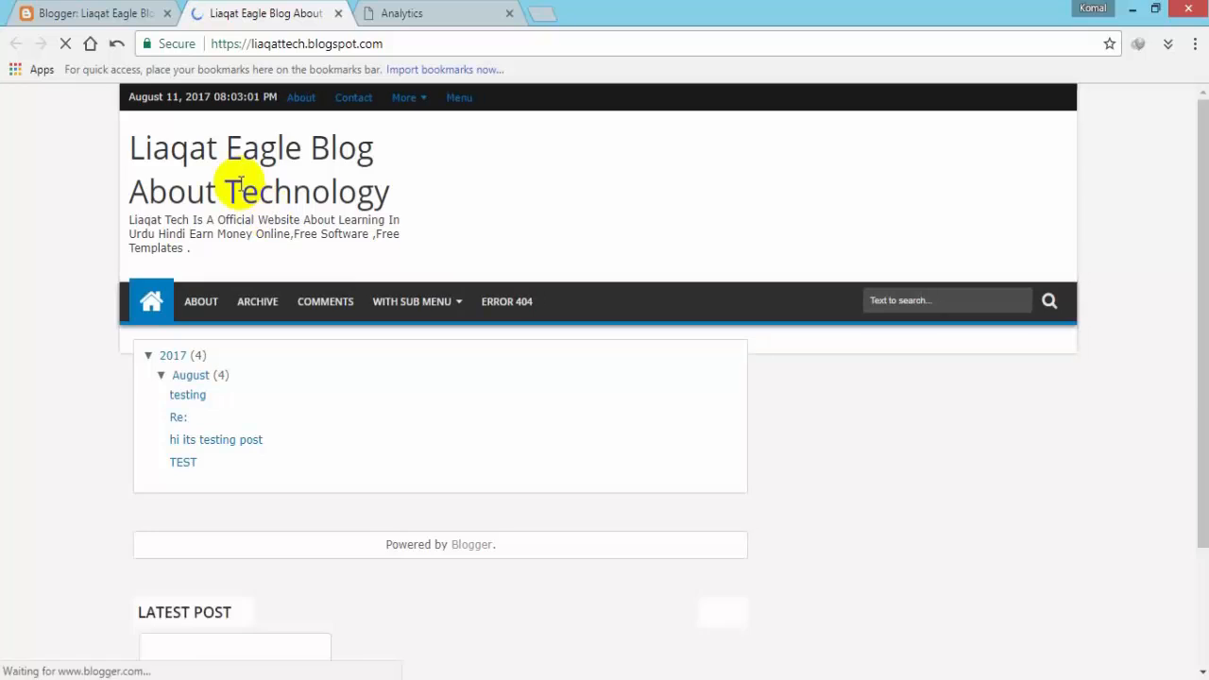
{"action": "left_click_drag", "start_coordinate": [344, 182], "coordinate": [127, 141]}
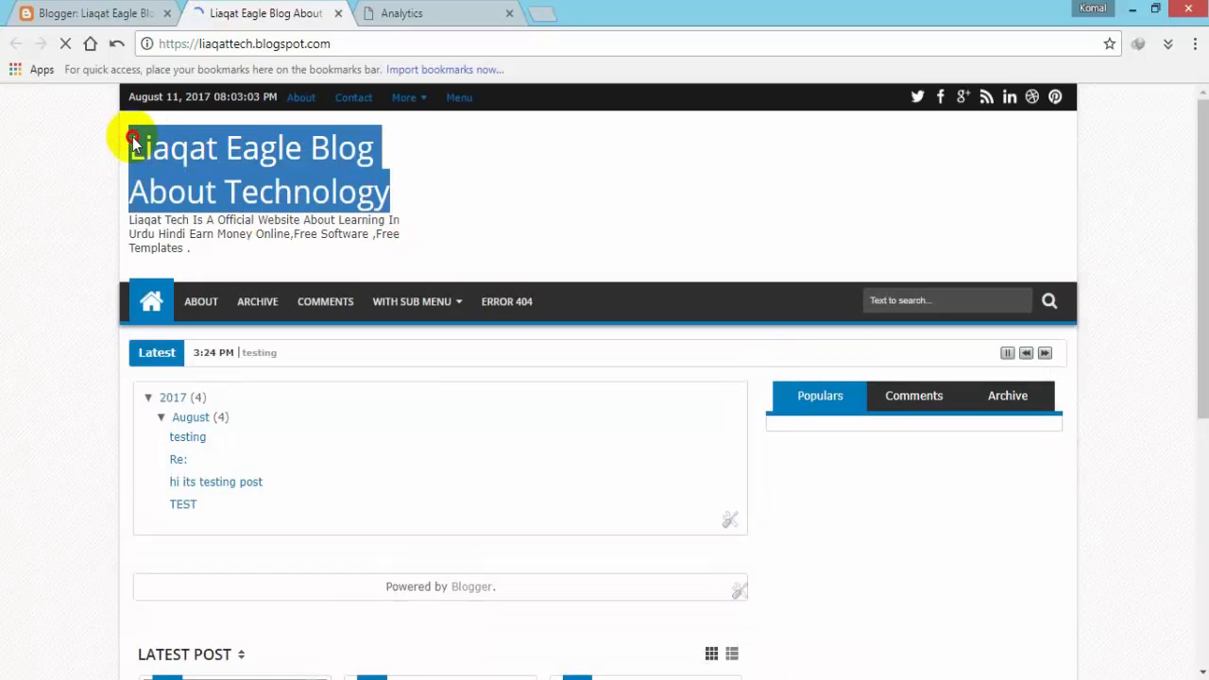
{"action": "left_click", "coordinate": [401, 13]}
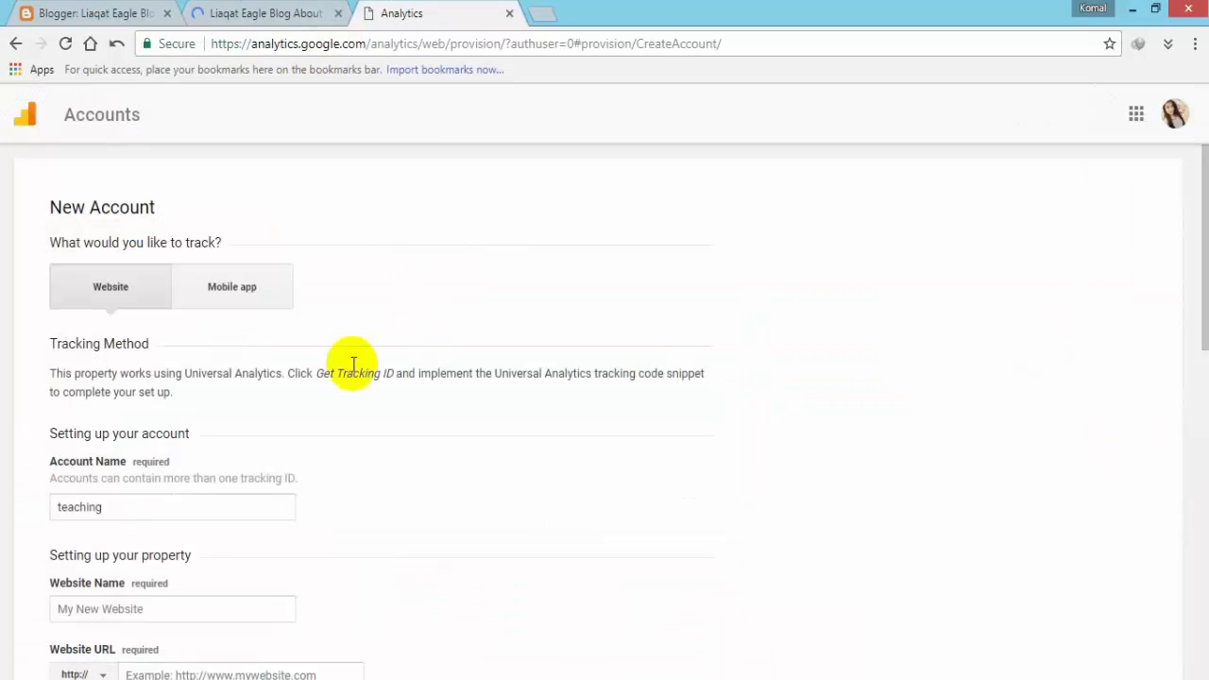
{"action": "left_click", "coordinate": [200, 502]}
{"action": "double_click", "coordinate": [199, 501]}
{"action": "left_click", "coordinate": [204, 600]}
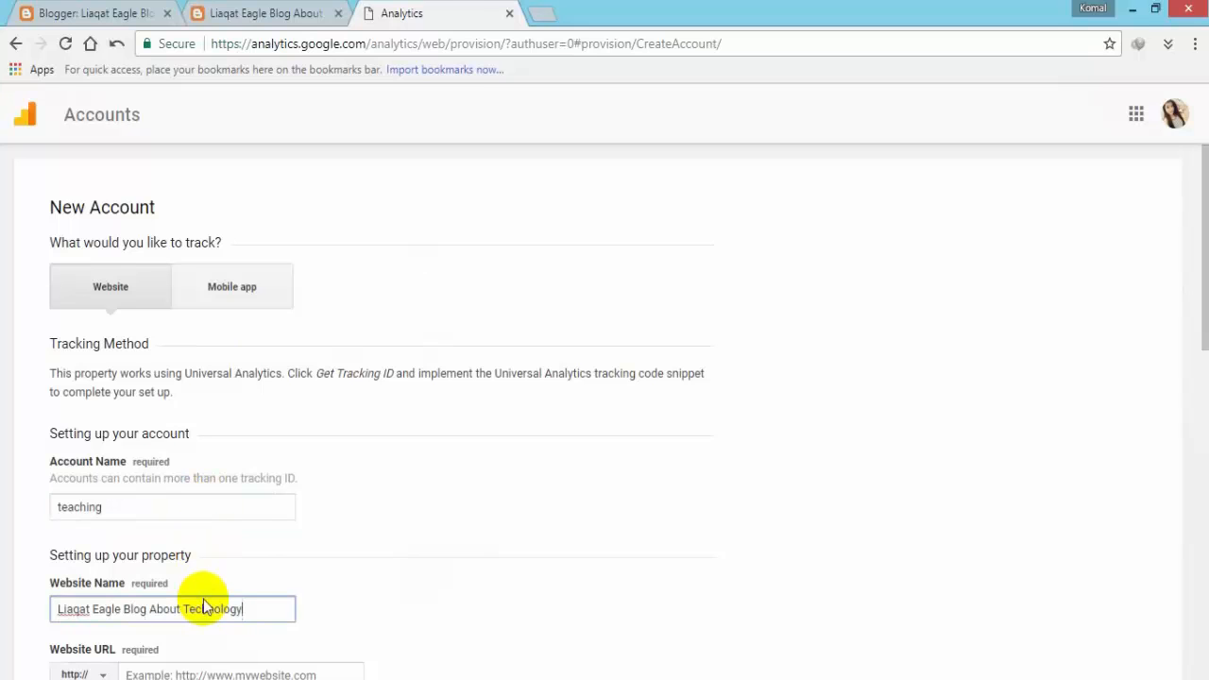
Step: Copy the live blog's address into the Website URL field of the new Analytics account
{"action": "left_click", "coordinate": [270, 13]}
{"action": "left_click", "coordinate": [318, 43]}
{"action": "left_click", "coordinate": [452, 7]}
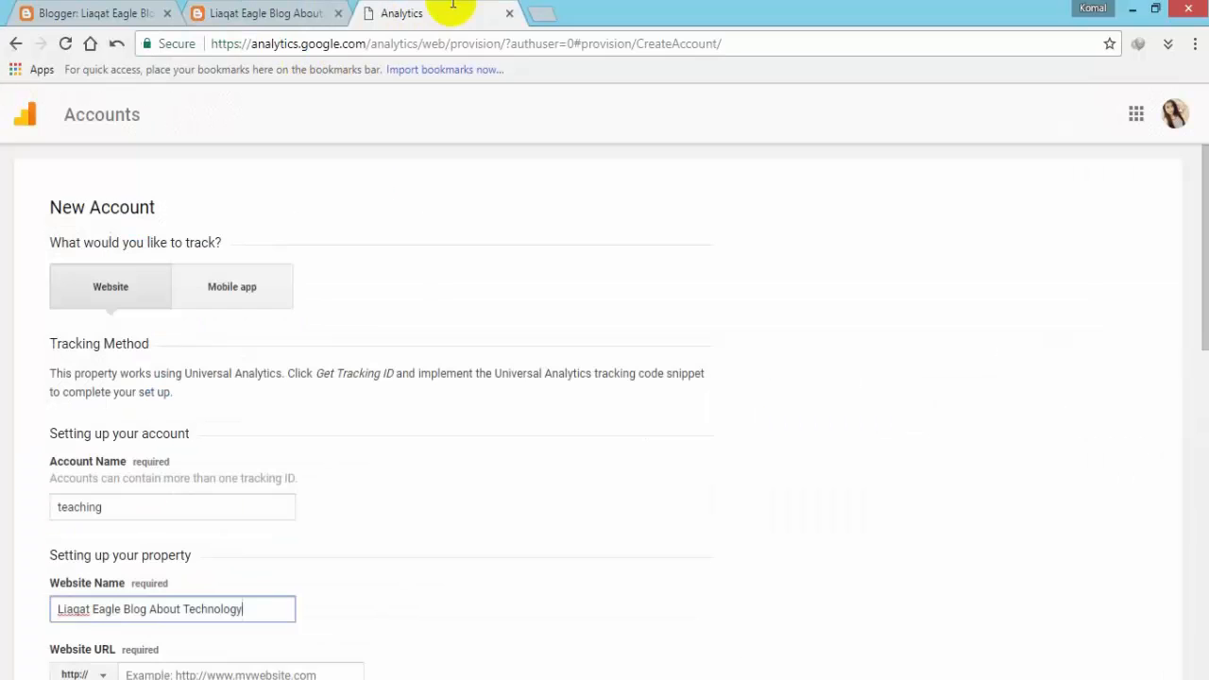
{"action": "scroll", "coordinate": [316, 485], "scroll_direction": "down", "scroll_amount": 3}
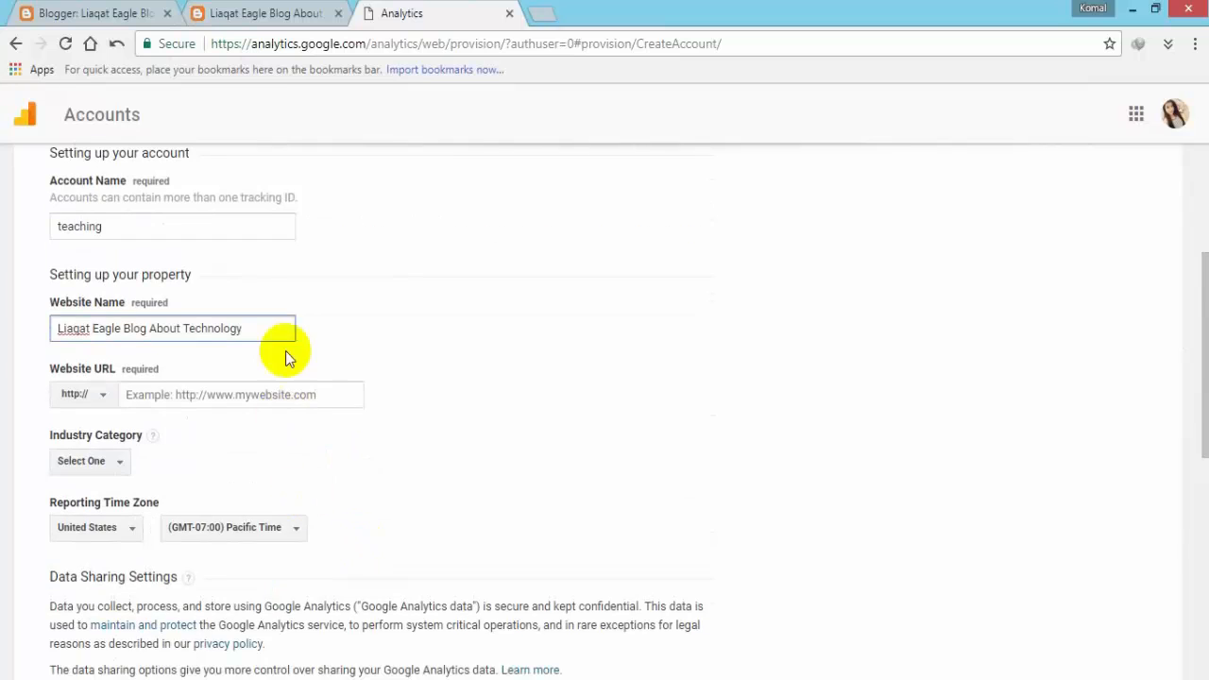
{"action": "left_click", "coordinate": [286, 401]}
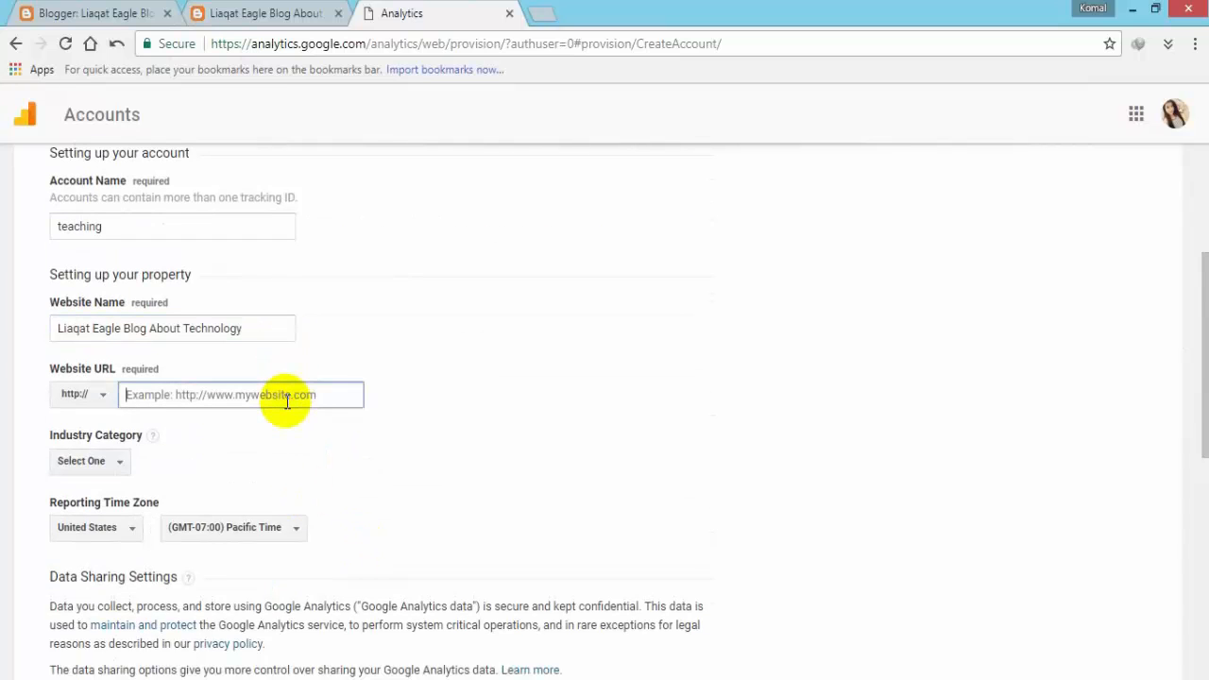
{"action": "left_click", "coordinate": [363, 479]}
Step: Set the industry category to Computers and Electronics and the reporting time zone country to Pakistan
{"action": "left_click", "coordinate": [104, 461]}
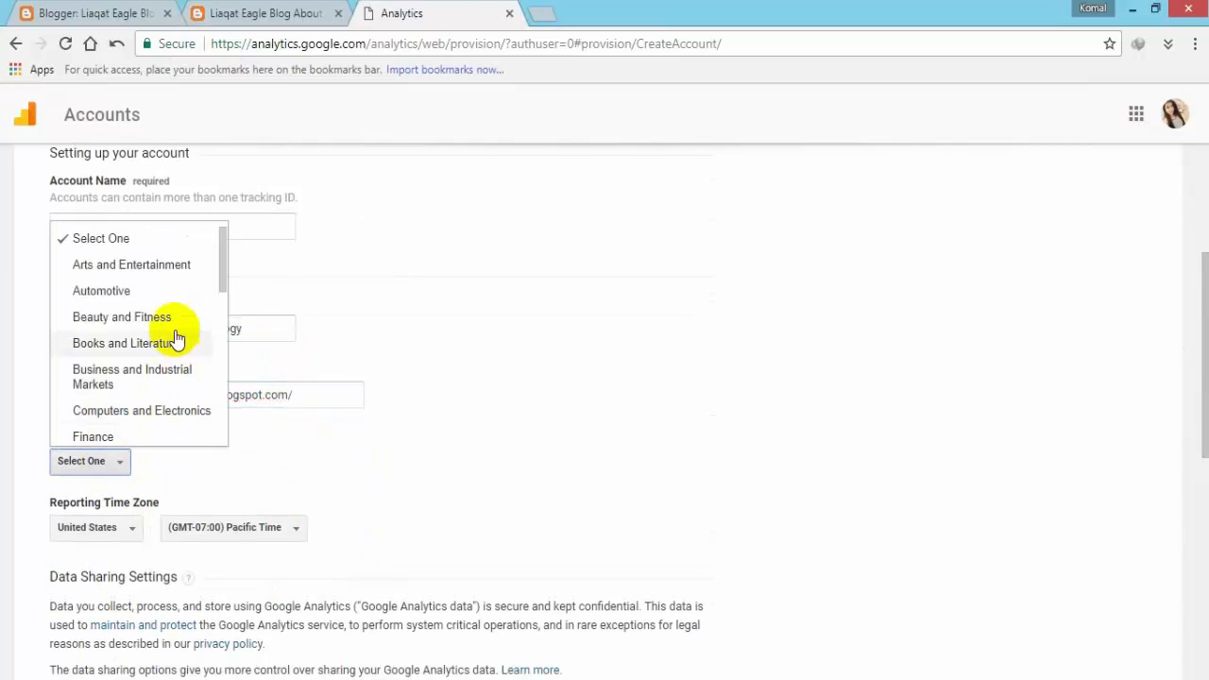
{"action": "left_click", "coordinate": [167, 413]}
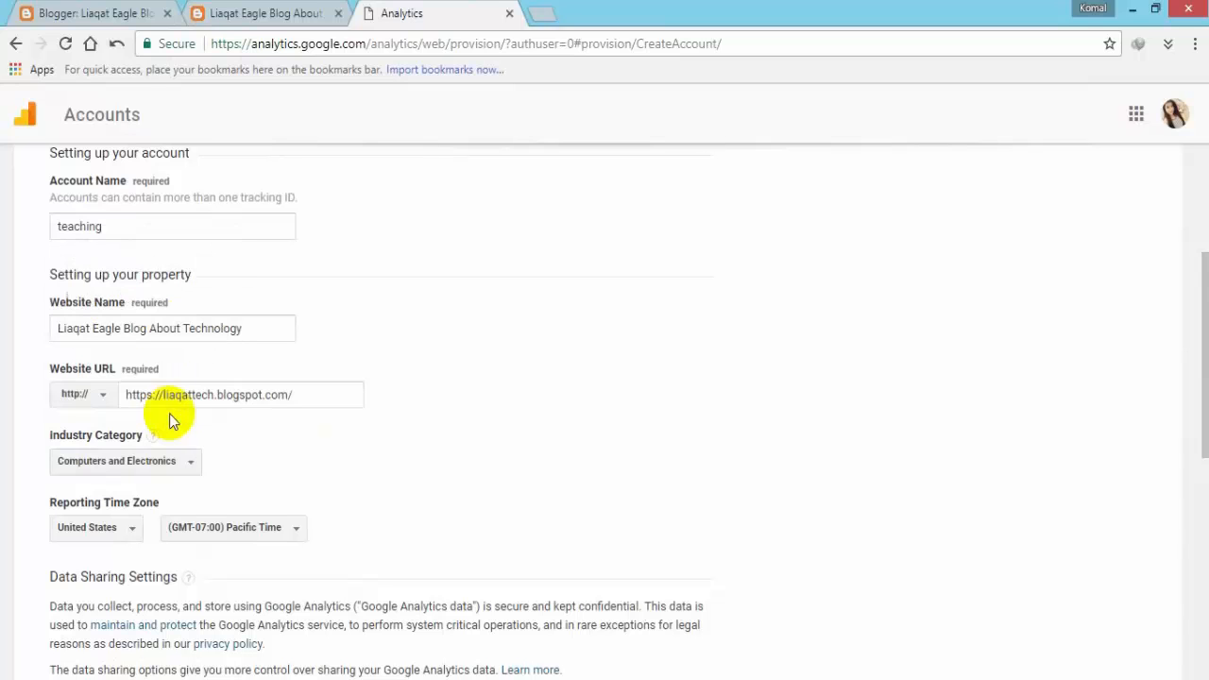
{"action": "scroll", "coordinate": [458, 474], "scroll_direction": "down", "scroll_amount": 1}
{"action": "scroll", "coordinate": [383, 510], "scroll_direction": "down", "scroll_amount": 1}
{"action": "left_click", "coordinate": [108, 347]}
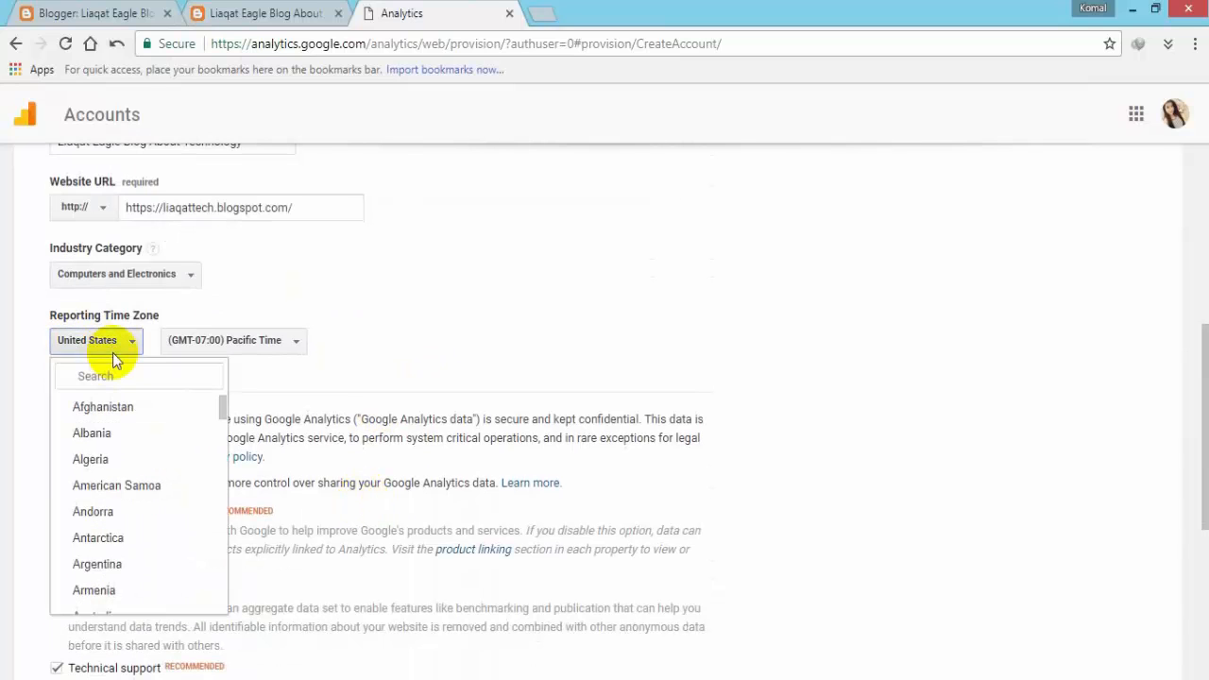
{"action": "type", "text": "pakist"}
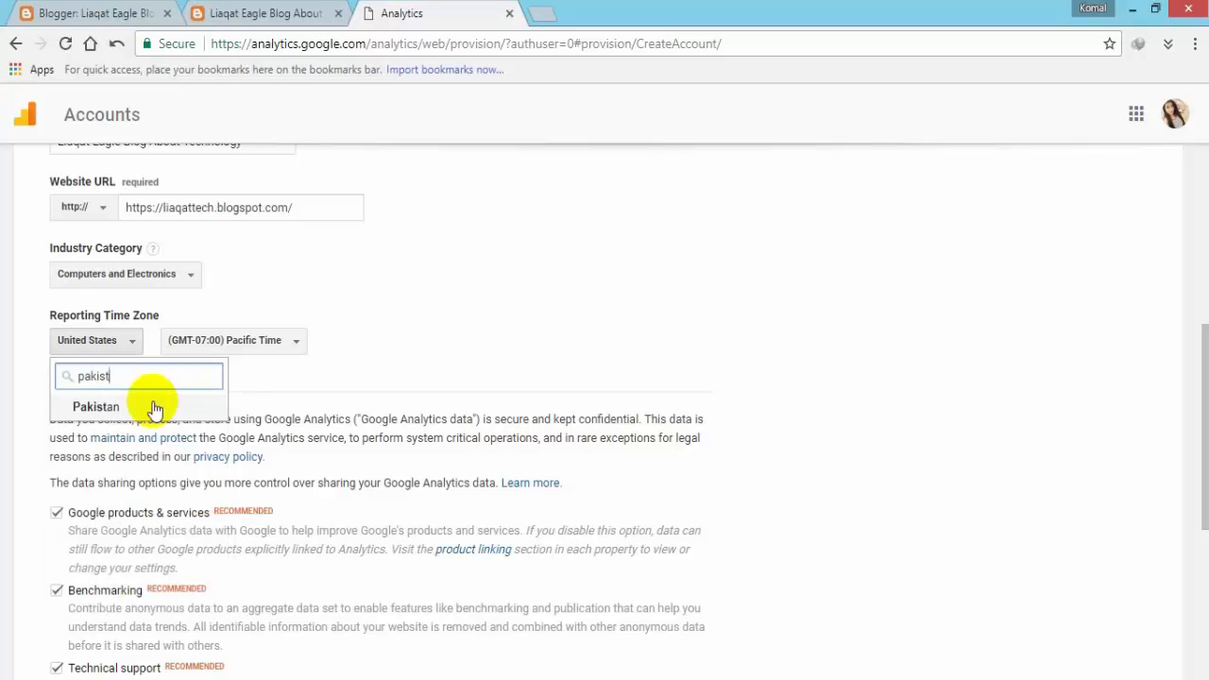
{"action": "left_click", "coordinate": [151, 406]}
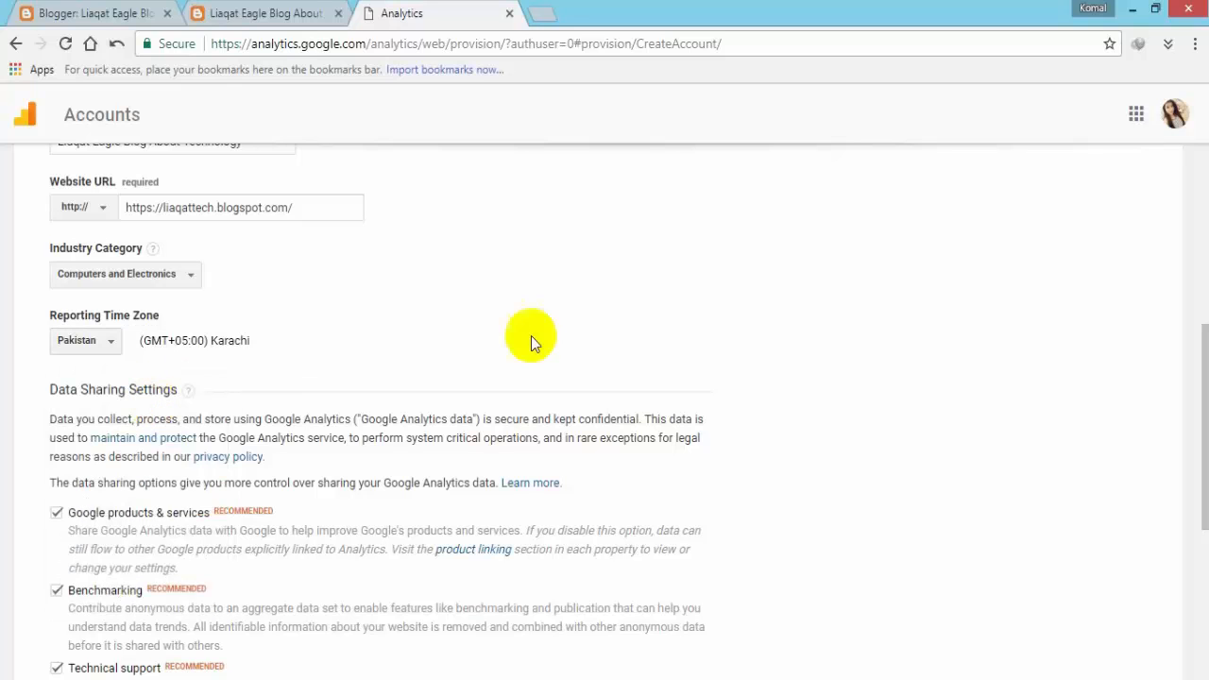
Step: Request the tracking ID for the new account and go through the Google Analytics Terms of Service Agreement to its end
{"action": "scroll", "coordinate": [503, 352], "scroll_direction": "down", "scroll_amount": 4}
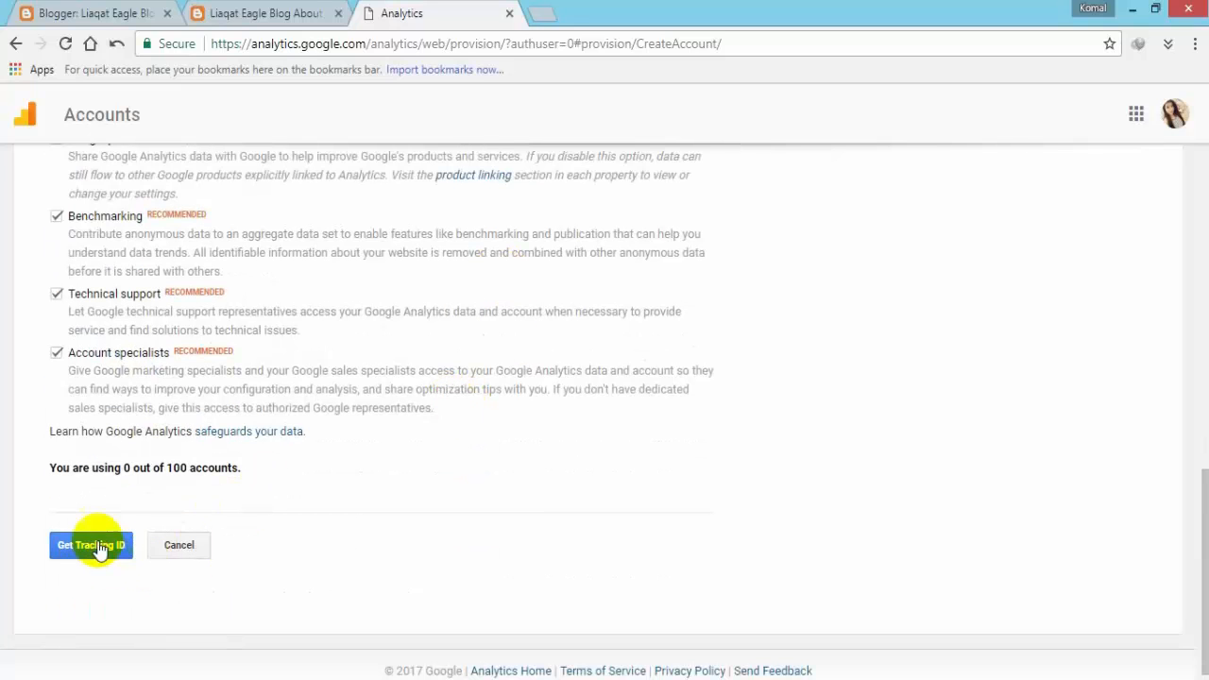
{"action": "left_click", "coordinate": [96, 546]}
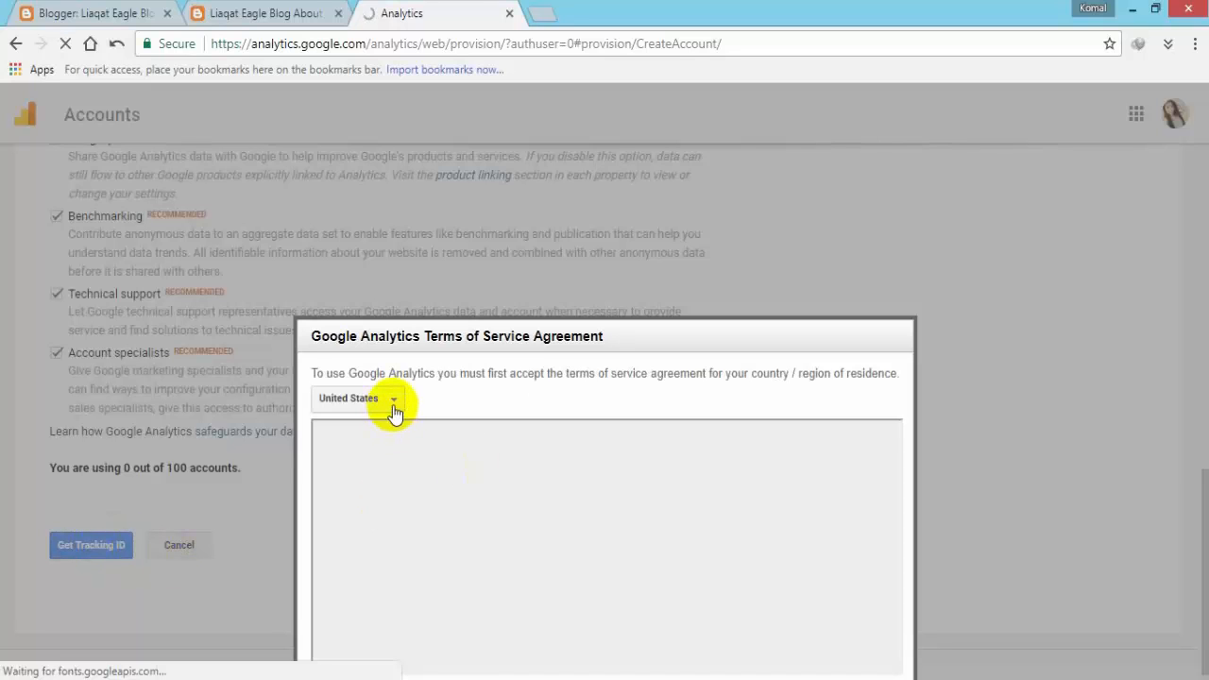
{"action": "scroll", "coordinate": [885, 510], "scroll_direction": "down", "scroll_amount": 10}
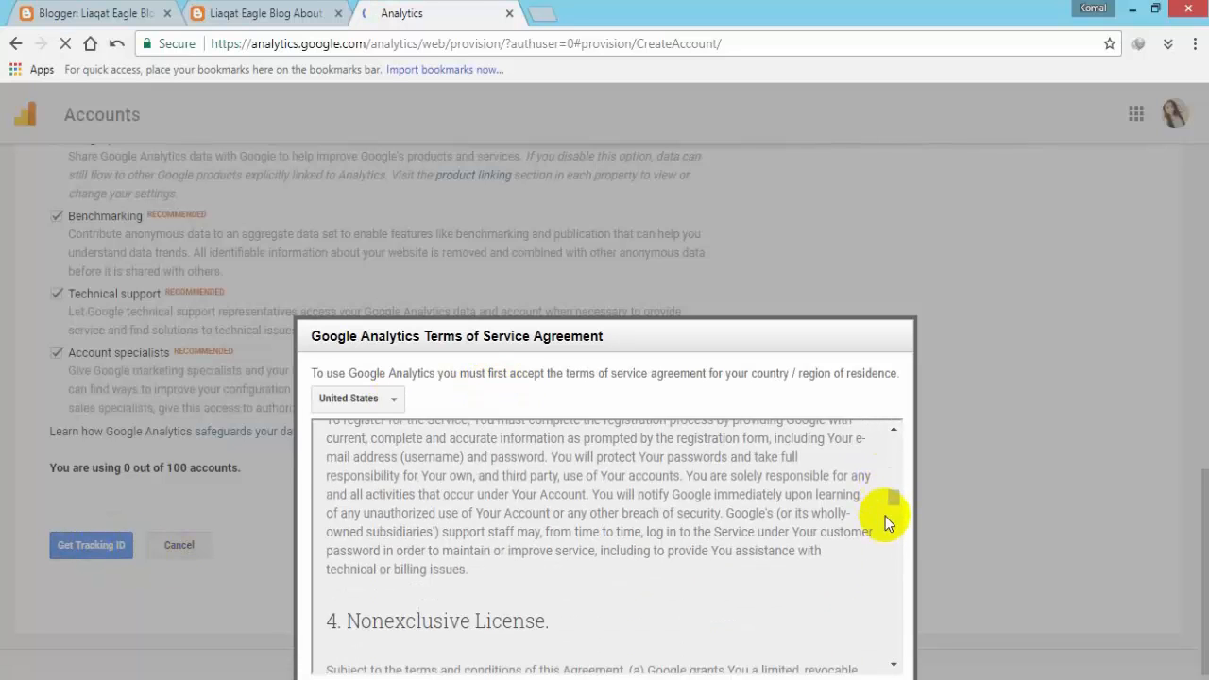
{"action": "scroll", "coordinate": [884, 515], "scroll_direction": "down", "scroll_amount": 20}
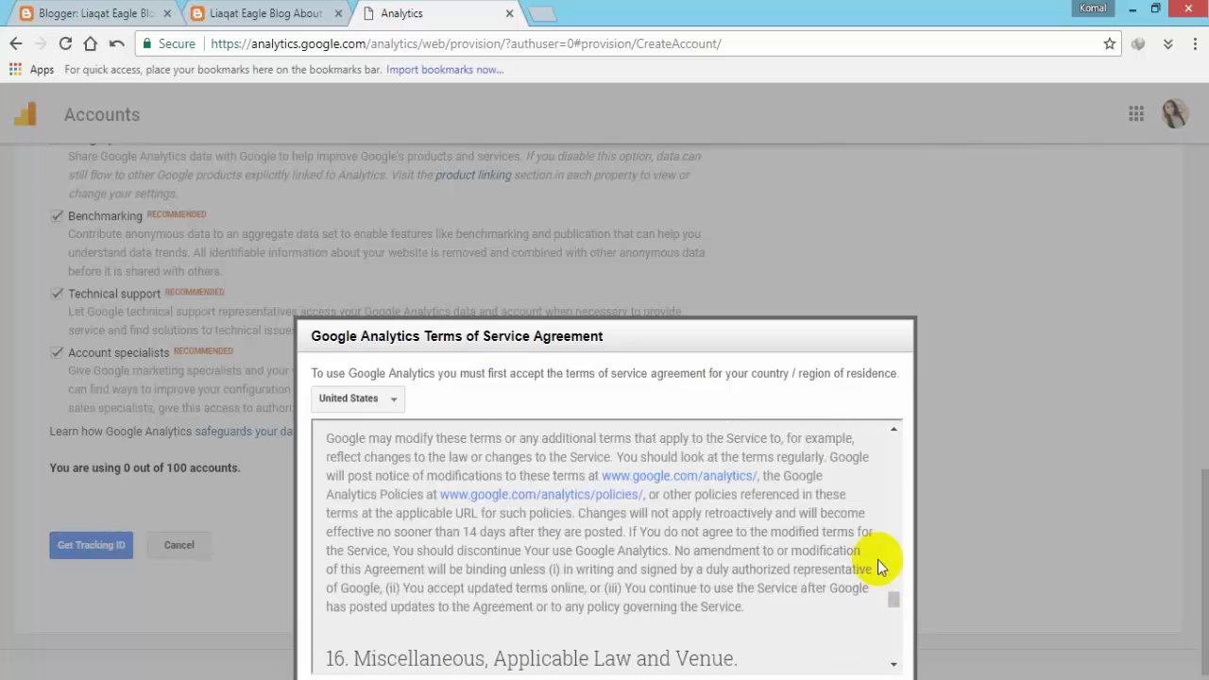
{"action": "scroll", "coordinate": [878, 560], "scroll_direction": "down", "scroll_amount": 15}
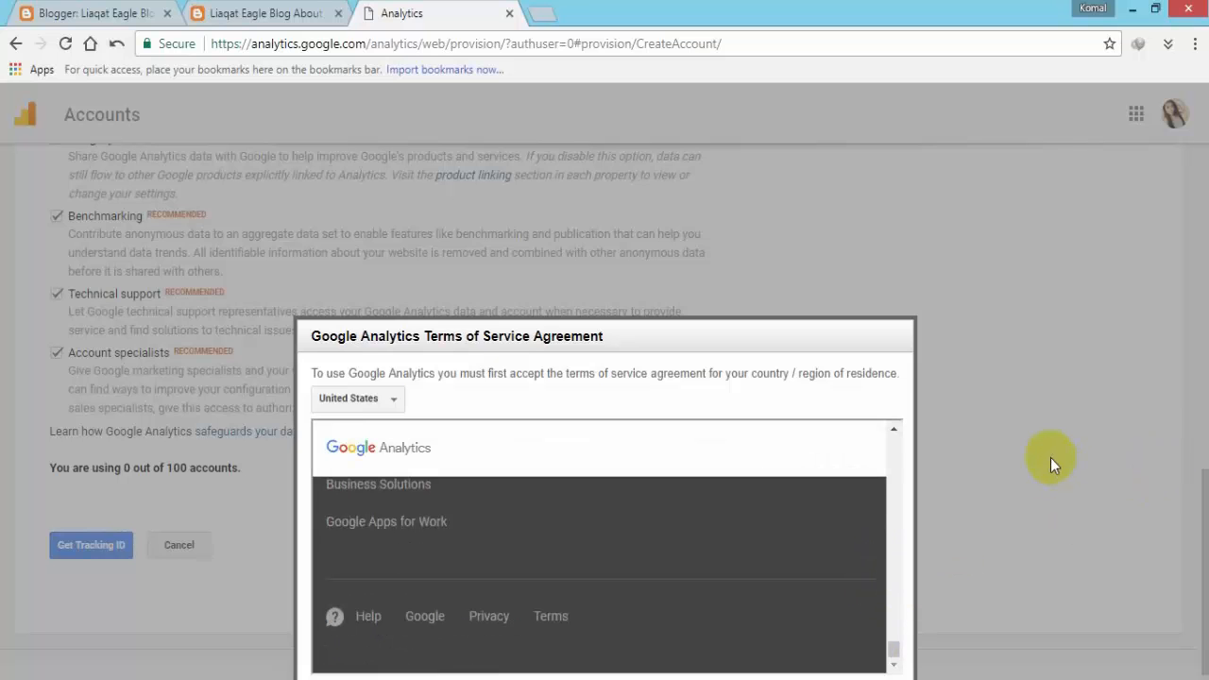
Step: Zoom the page out until the whole Terms of Service dialog fits on screen, and accept the agreement
{"action": "key", "text": "ctrl+plus"}
{"action": "key", "text": "ctrl+plus"}
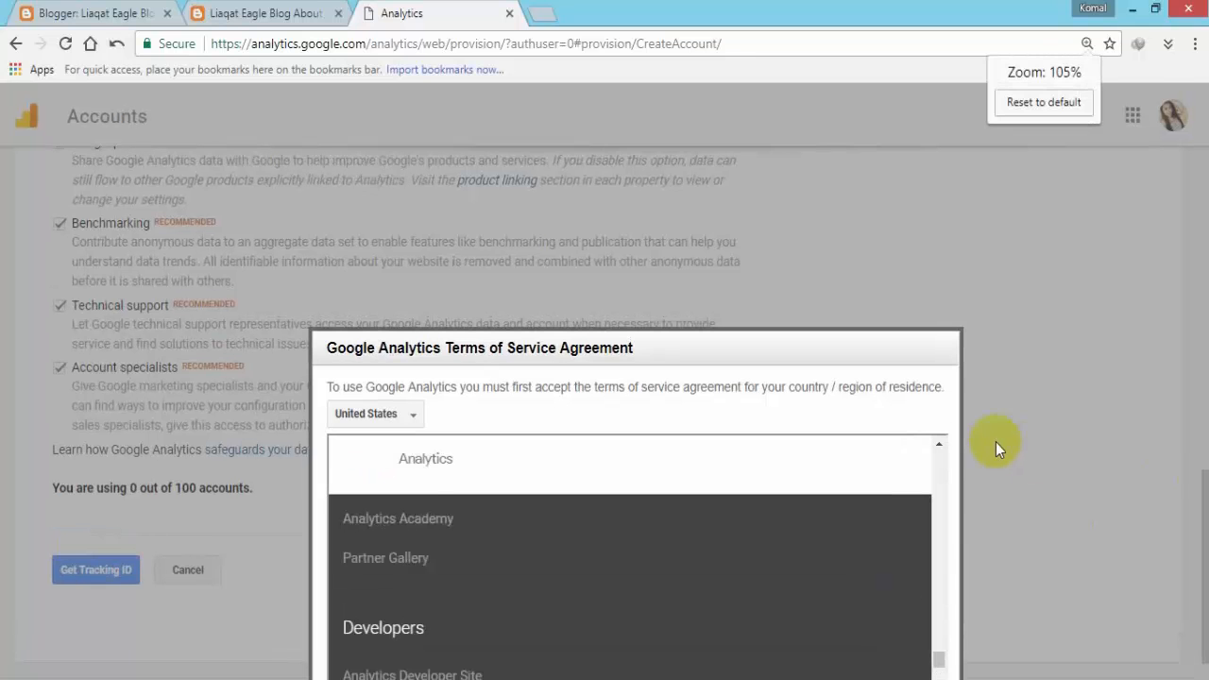
{"action": "key", "text": "ctrl+minus"}
{"action": "key", "text": "ctrl+minus"}
{"action": "key", "text": "ctrl+minus"}
{"action": "key", "text": "ctrl+minus"}
{"action": "key", "text": "ctrl+minus"}
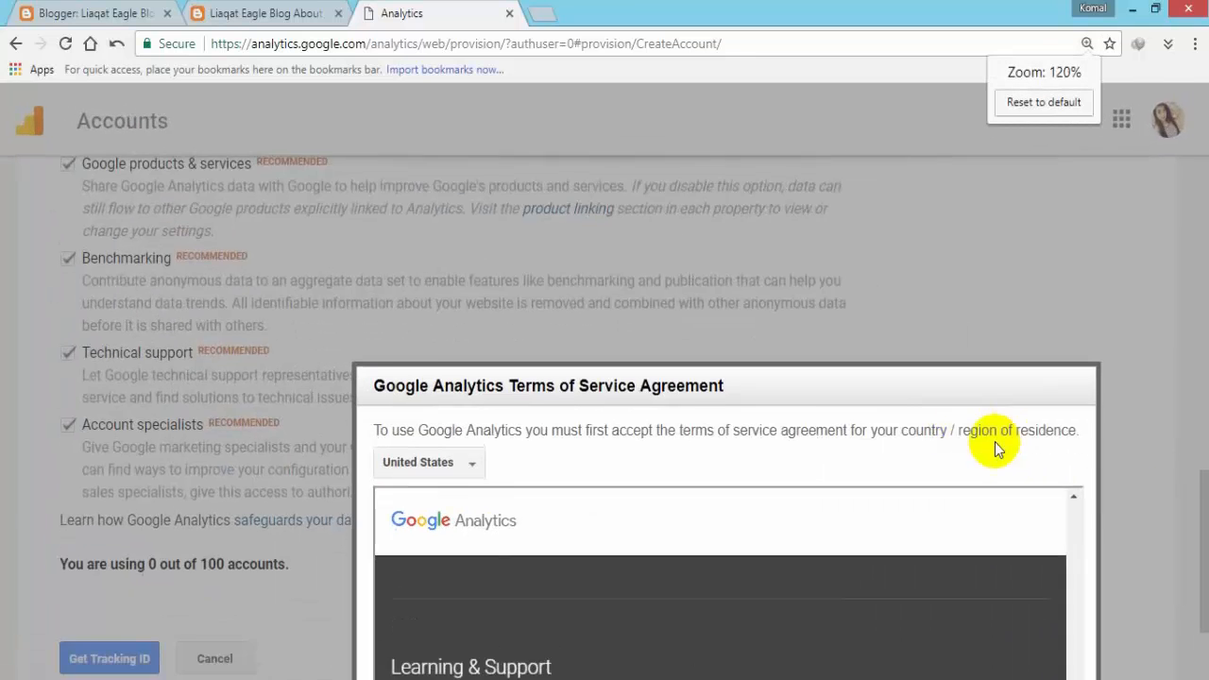
{"action": "key", "text": "ctrl+minus"}
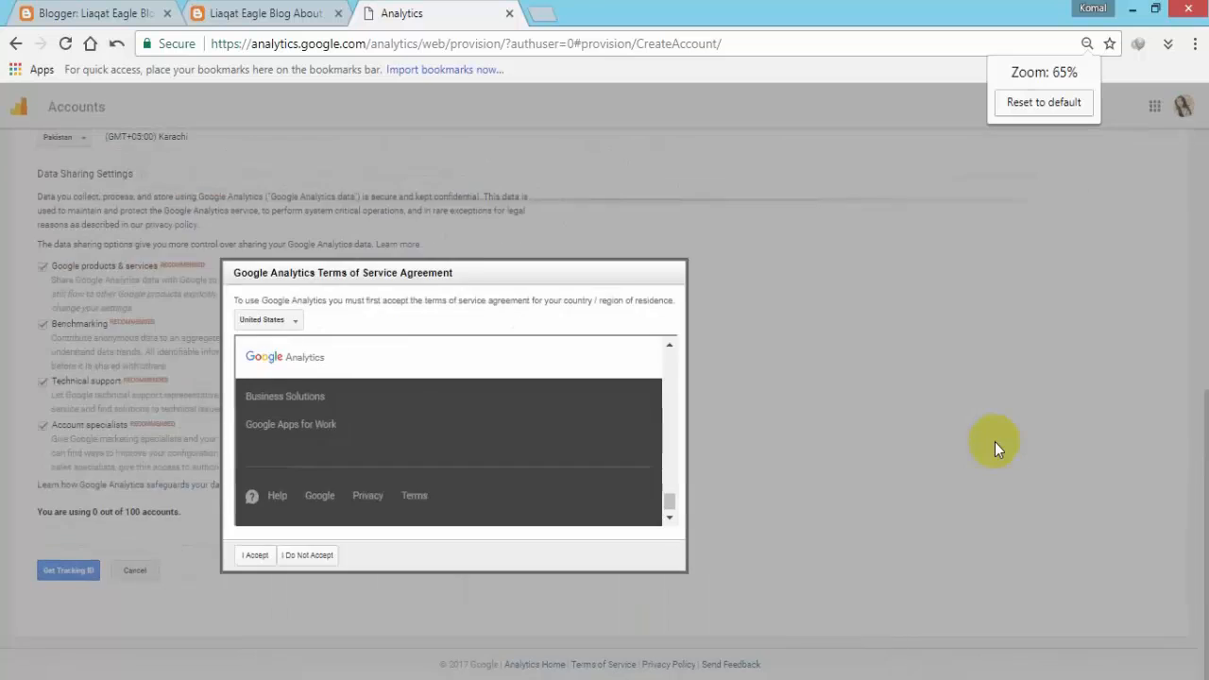
{"action": "left_click", "coordinate": [219, 495]}
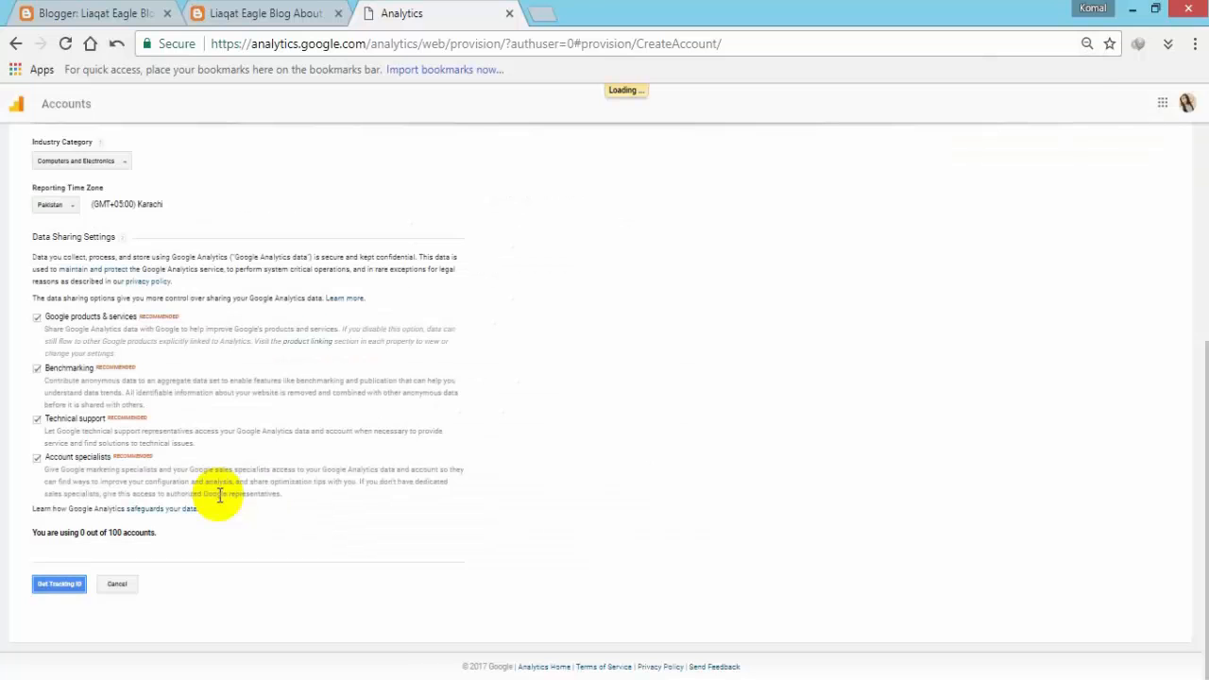
Step: Zoom the Analytics page back in to its default size
{"action": "key", "text": "ctrl+minus"}
{"action": "key", "text": "ctrl+plus"}
{"action": "key", "text": "ctrl+plus"}
{"action": "key", "text": "ctrl+plus"}
{"action": "key", "text": "ctrl+plus"}
{"action": "key", "text": "ctrl+plus"}
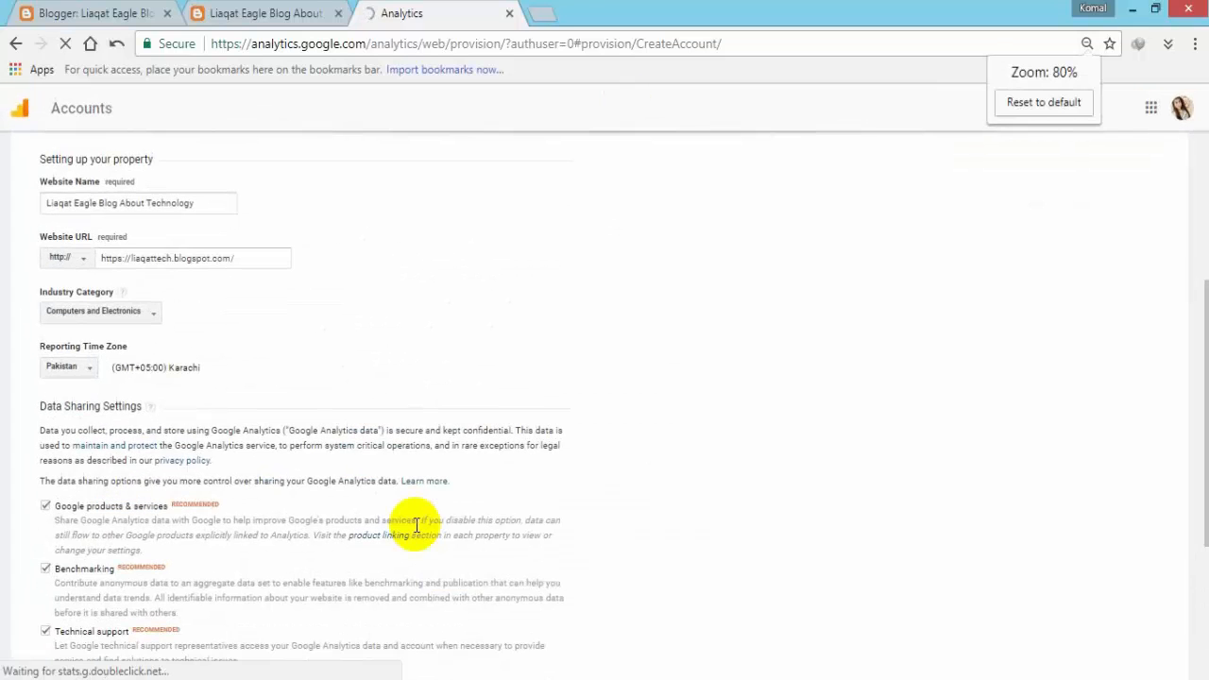
{"action": "key", "text": "ctrl+minus"}
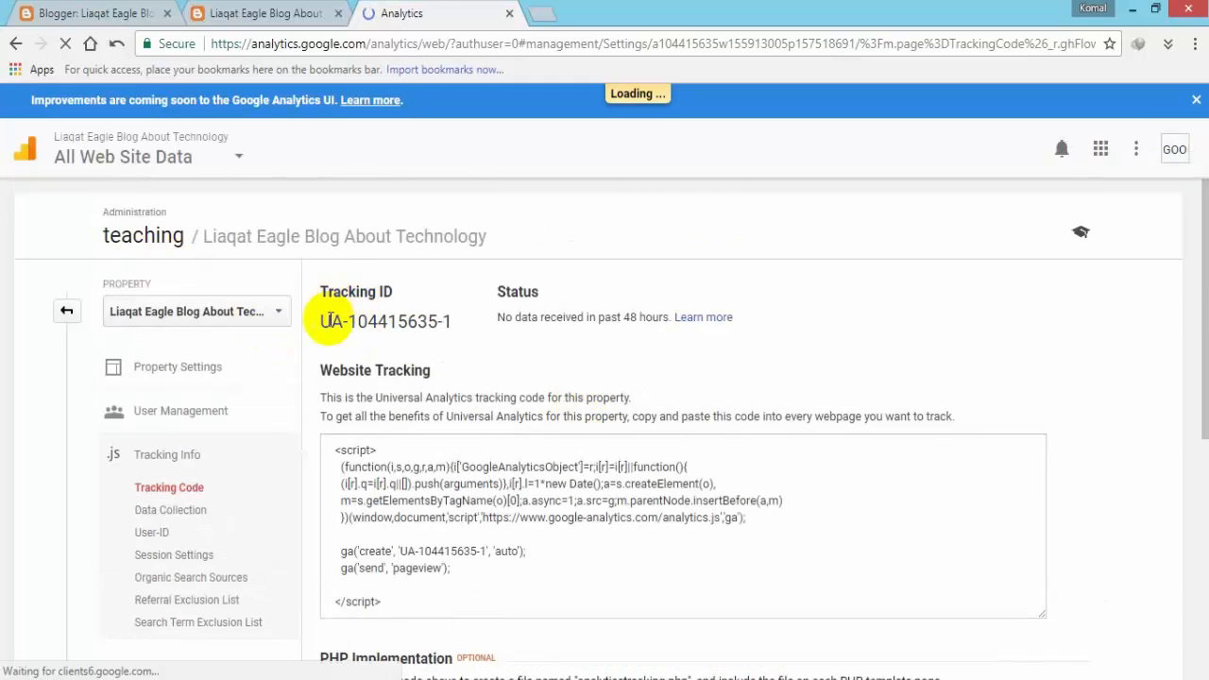
Step: Reopen the Tracking Code page of the blog's Analytics property and copy its tracking ID
{"action": "left_click_drag", "start_coordinate": [320, 324], "coordinate": [406, 316]}
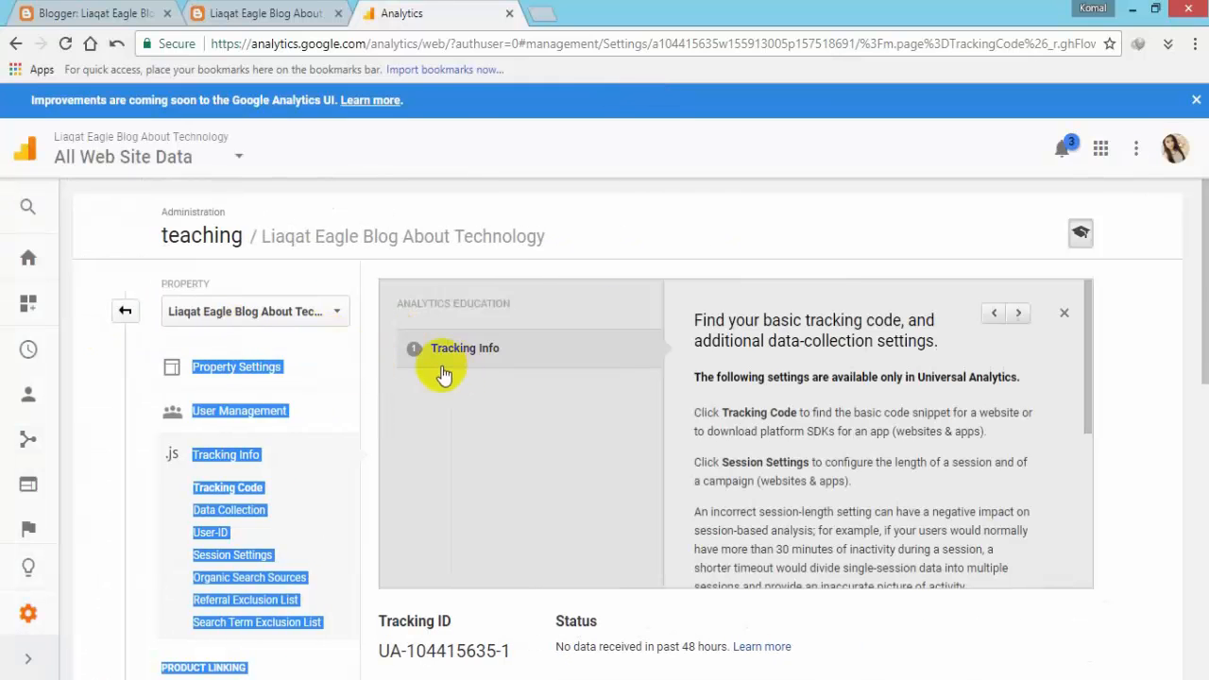
{"action": "left_click", "coordinate": [123, 308]}
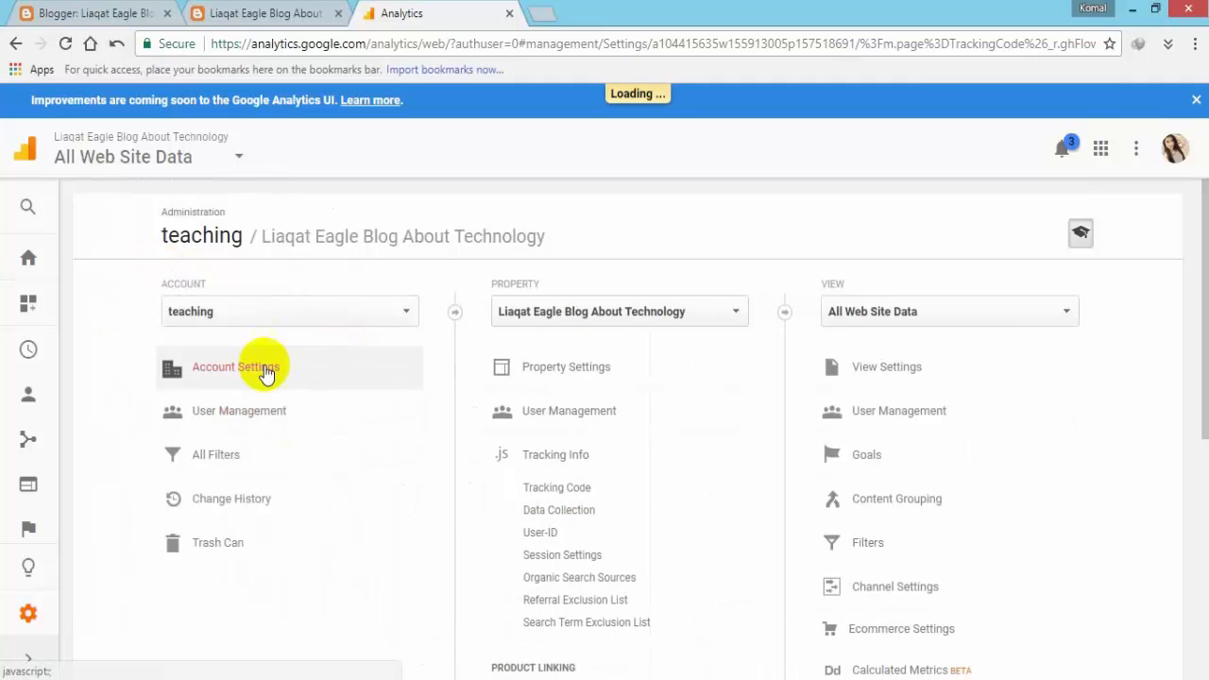
{"action": "left_click", "coordinate": [589, 490]}
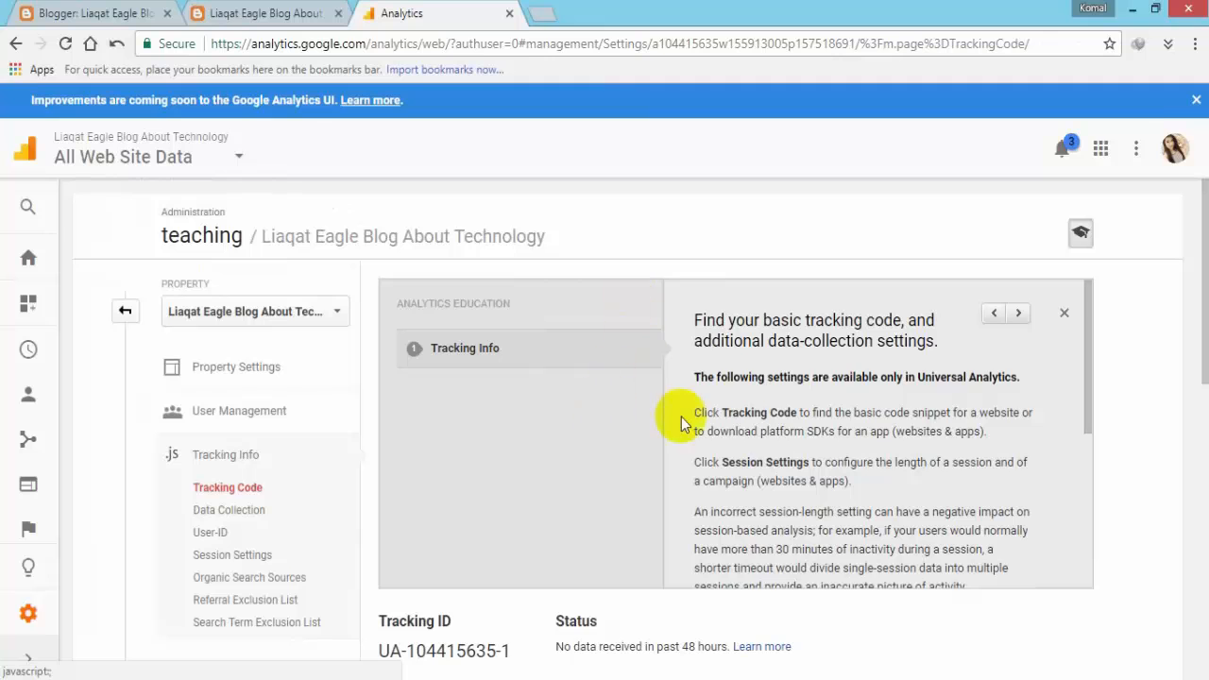
{"action": "scroll", "coordinate": [680, 422], "scroll_direction": "down", "scroll_amount": 4}
{"action": "triple_click", "coordinate": [408, 276]}
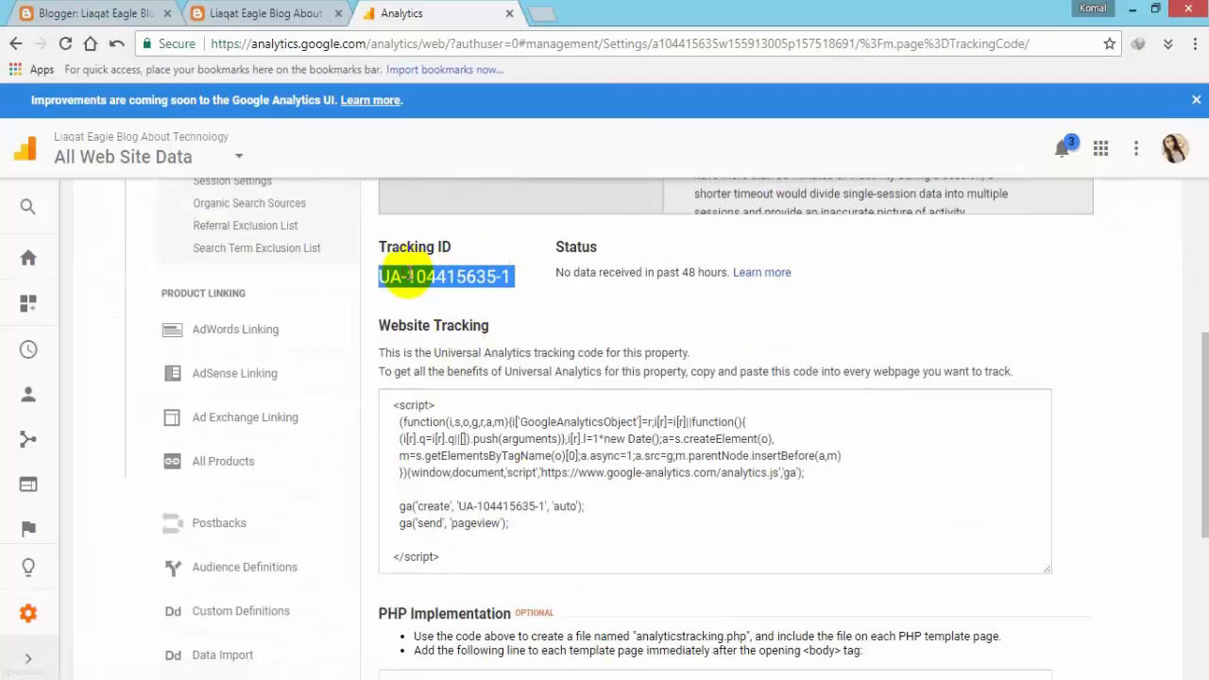
{"action": "right_click", "coordinate": [411, 276]}
{"action": "left_click", "coordinate": [486, 289]}
Step: Switch to Blogger and paste the copied tracking ID into the Analytics Web Property ID field of the Other settings
{"action": "left_click", "coordinate": [284, 13]}
{"action": "left_click", "coordinate": [108, 11]}
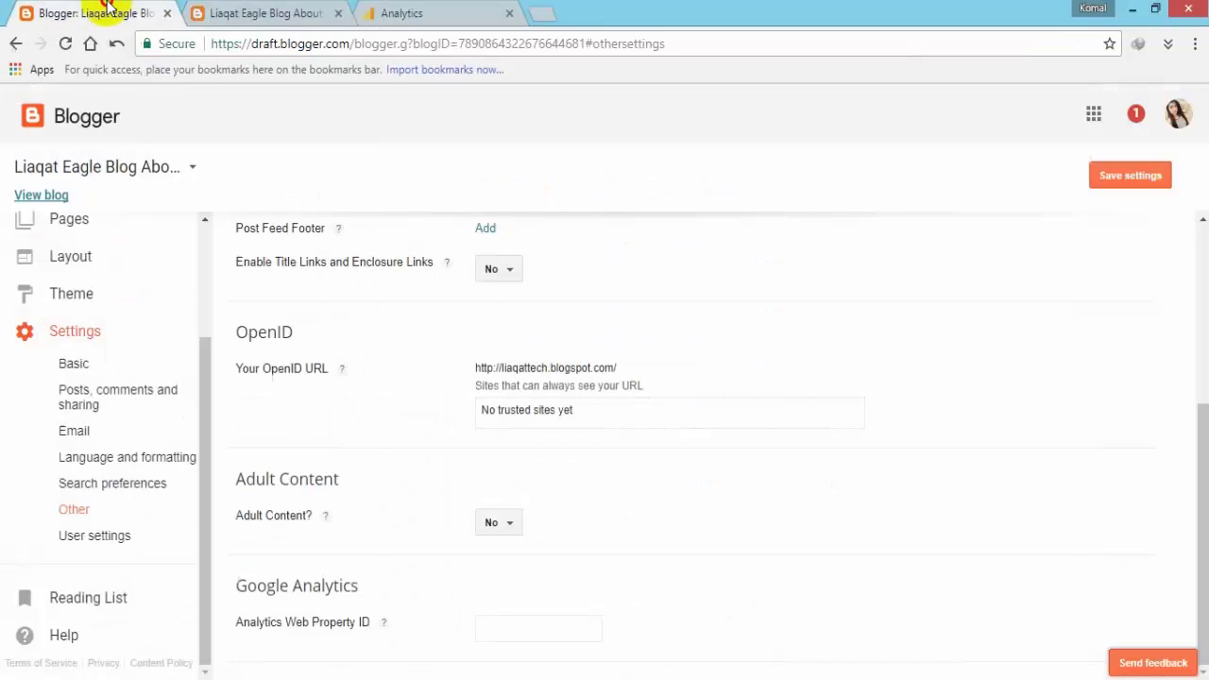
{"action": "scroll", "coordinate": [604, 595], "scroll_direction": "up", "scroll_amount": 1}
{"action": "scroll", "coordinate": [647, 511], "scroll_direction": "up", "scroll_amount": 3}
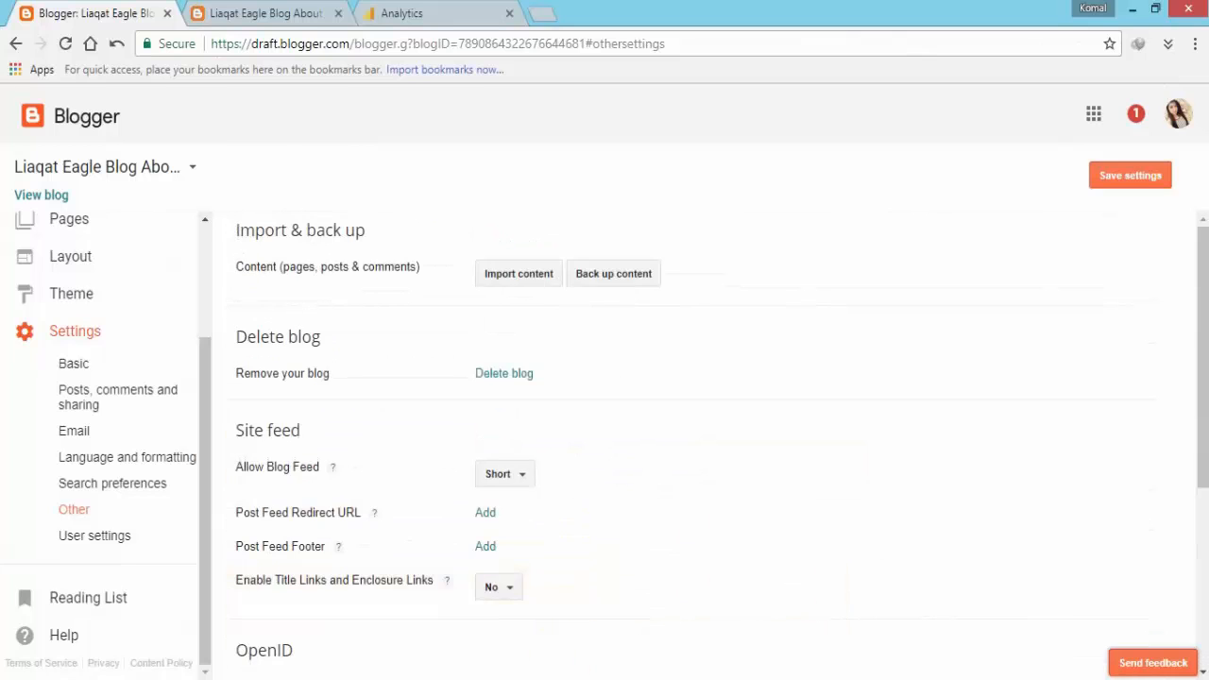
{"action": "scroll", "coordinate": [655, 547], "scroll_direction": "down", "scroll_amount": 3}
{"action": "scroll", "coordinate": [604, 599], "scroll_direction": "up", "scroll_amount": 1}
{"action": "scroll", "coordinate": [573, 618], "scroll_direction": "down", "scroll_amount": 1}
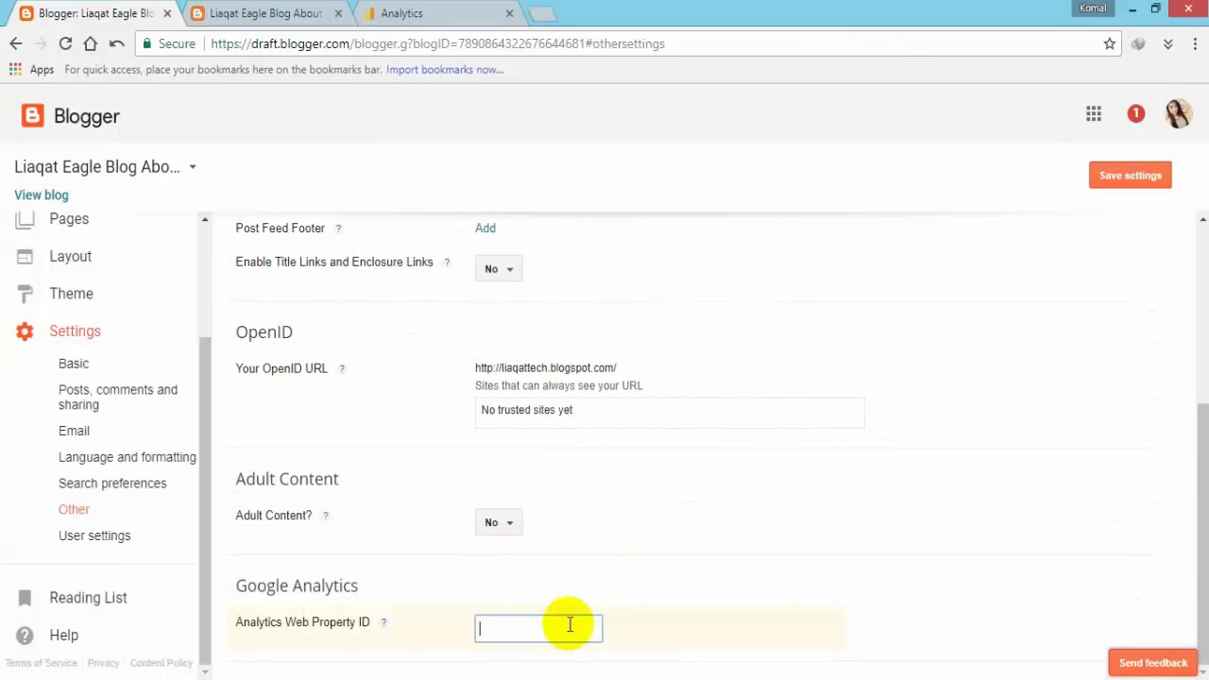
Step: Look at the website tracking code in Google Analytics, and return to Blogger to save the Other settings
{"action": "left_click", "coordinate": [392, 11]}
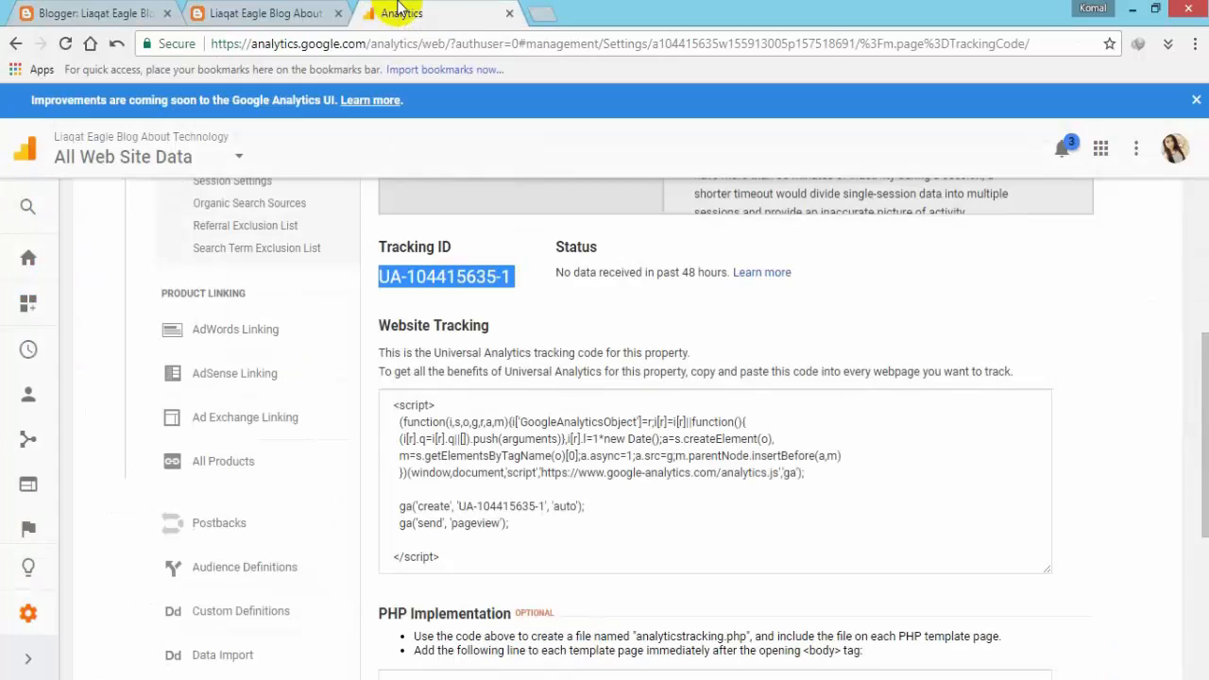
{"action": "left_click", "coordinate": [517, 472]}
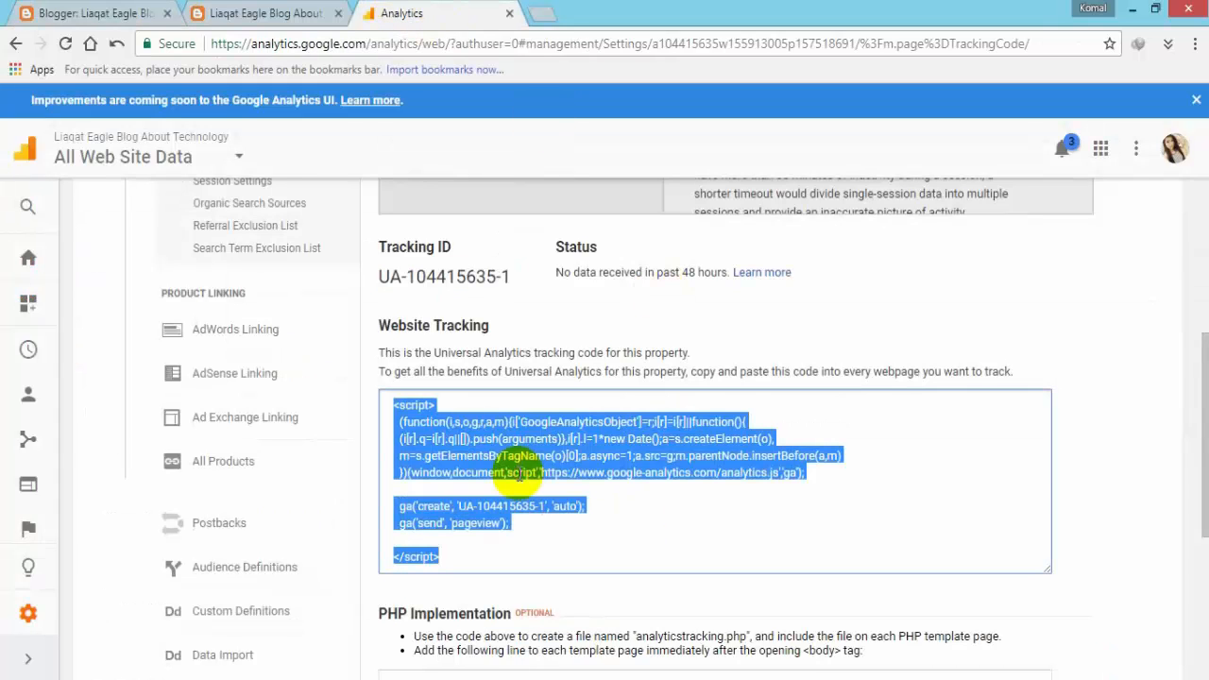
{"action": "left_click", "coordinate": [209, 9]}
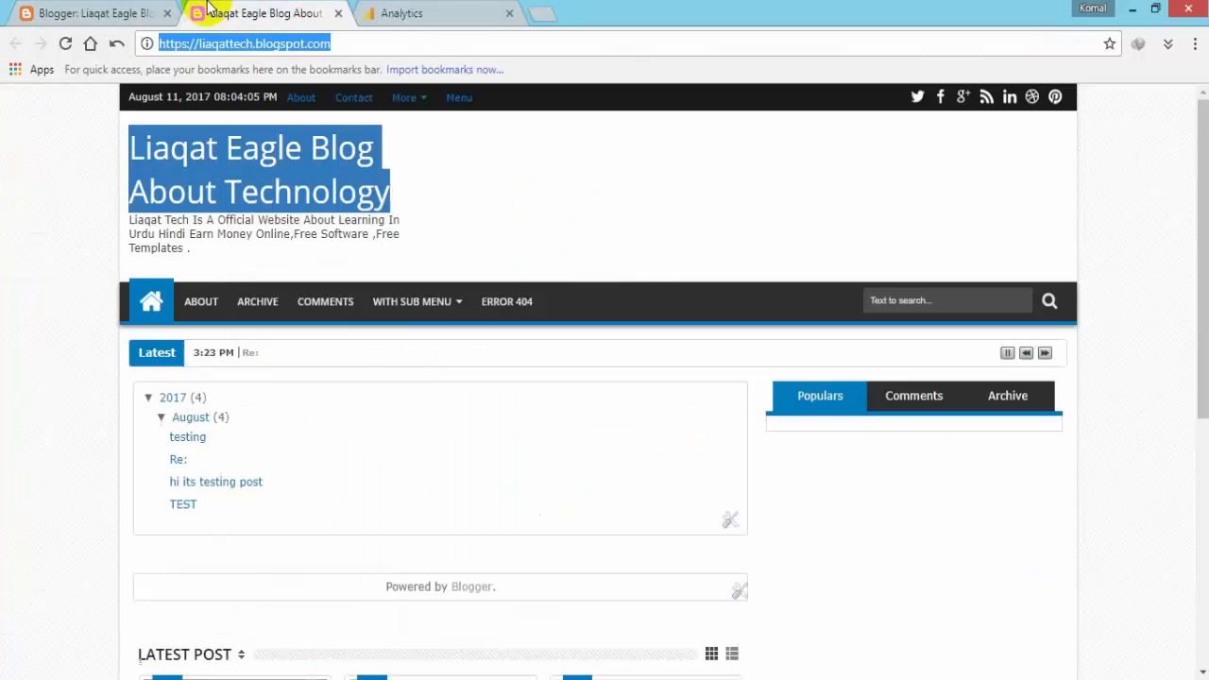
{"action": "left_click", "coordinate": [109, 11]}
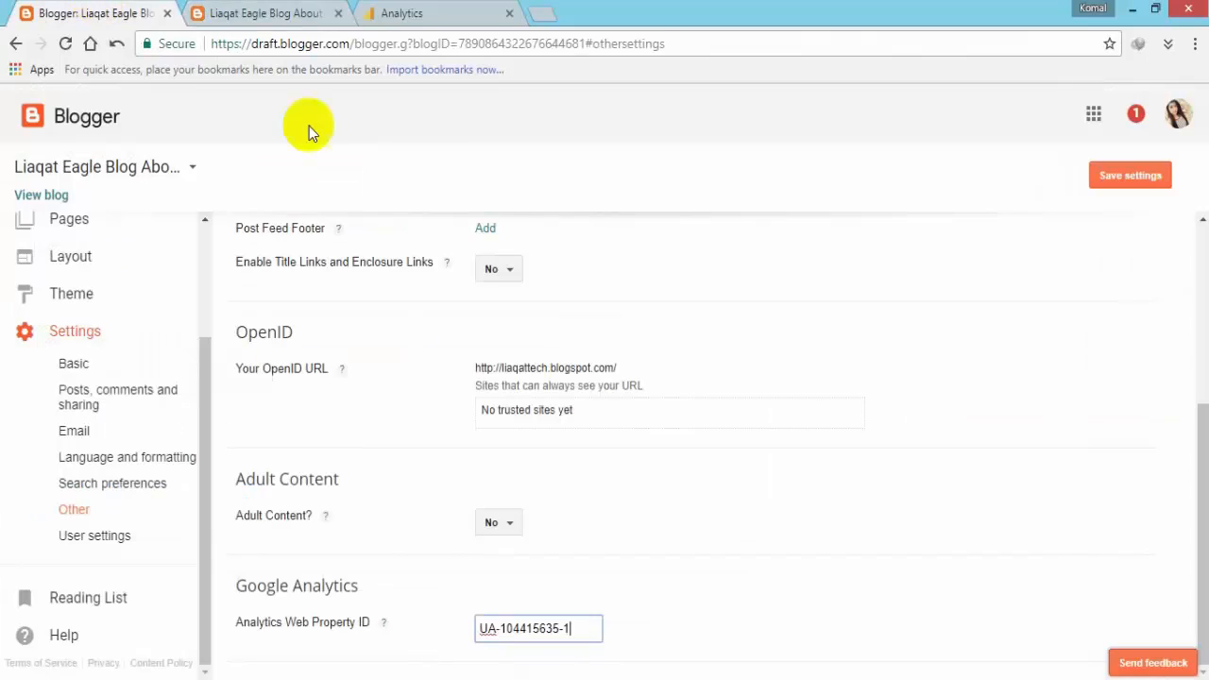
{"action": "left_click", "coordinate": [1128, 174]}
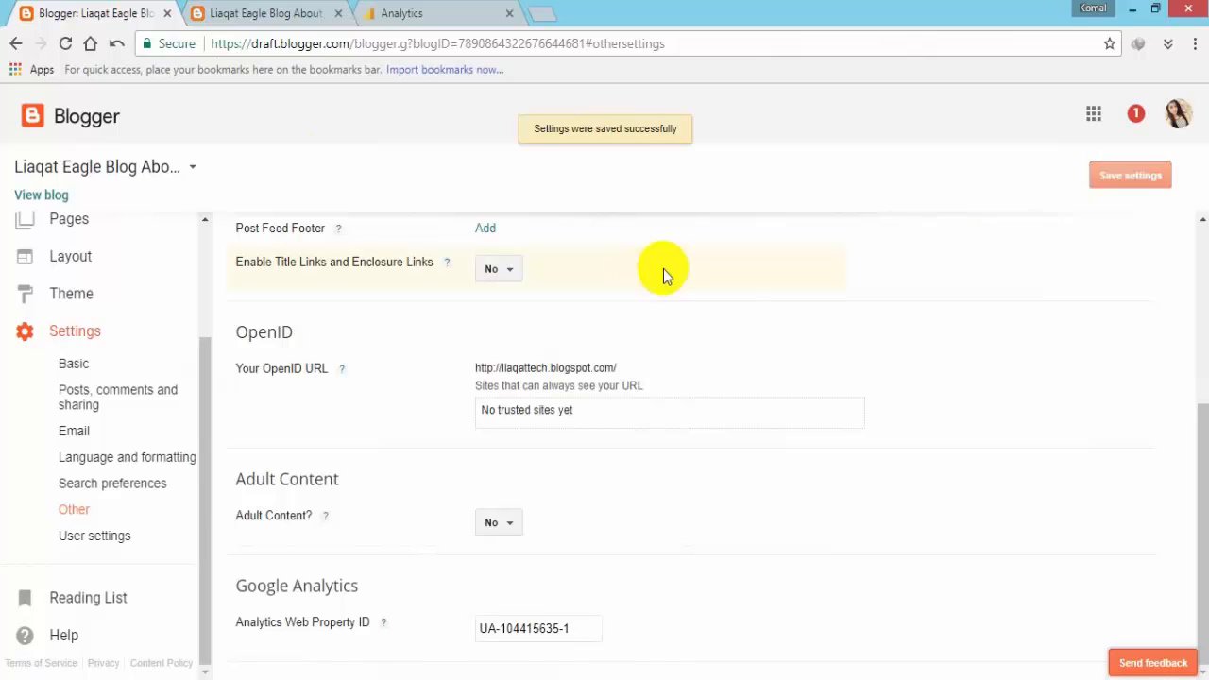
Step: Open the User settings and look through the general, language and email notification options
{"action": "left_click", "coordinate": [110, 538]}
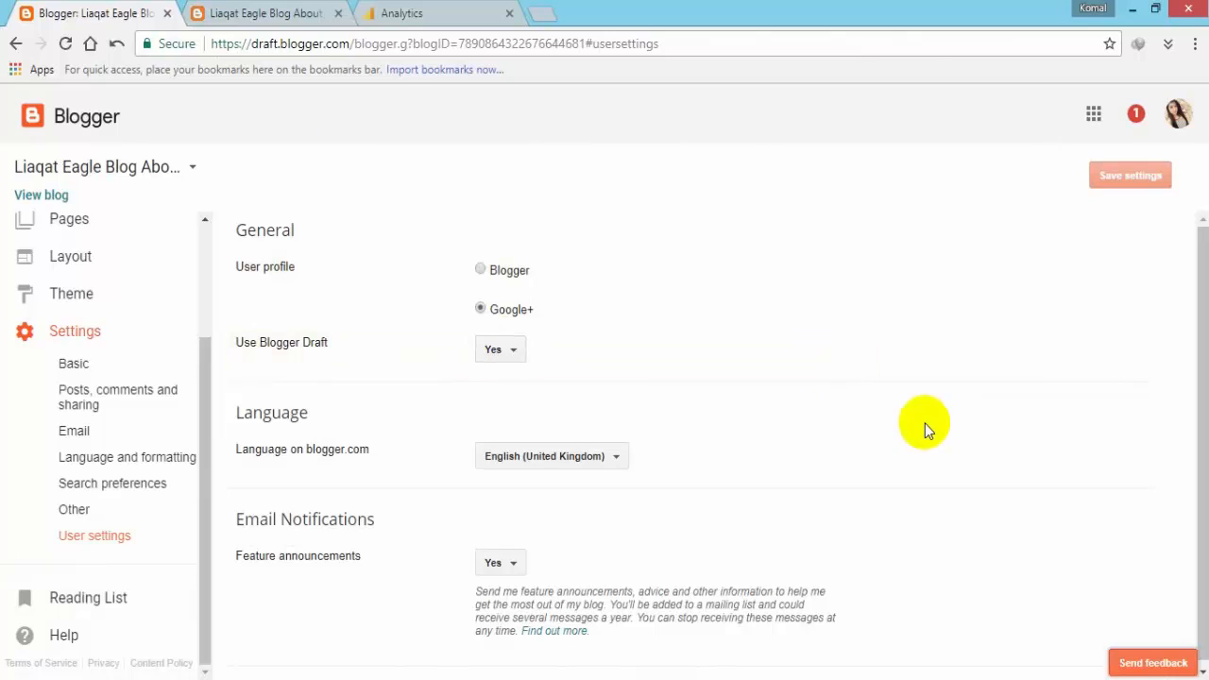
{"action": "scroll", "coordinate": [354, 496], "scroll_direction": "down", "scroll_amount": 2}
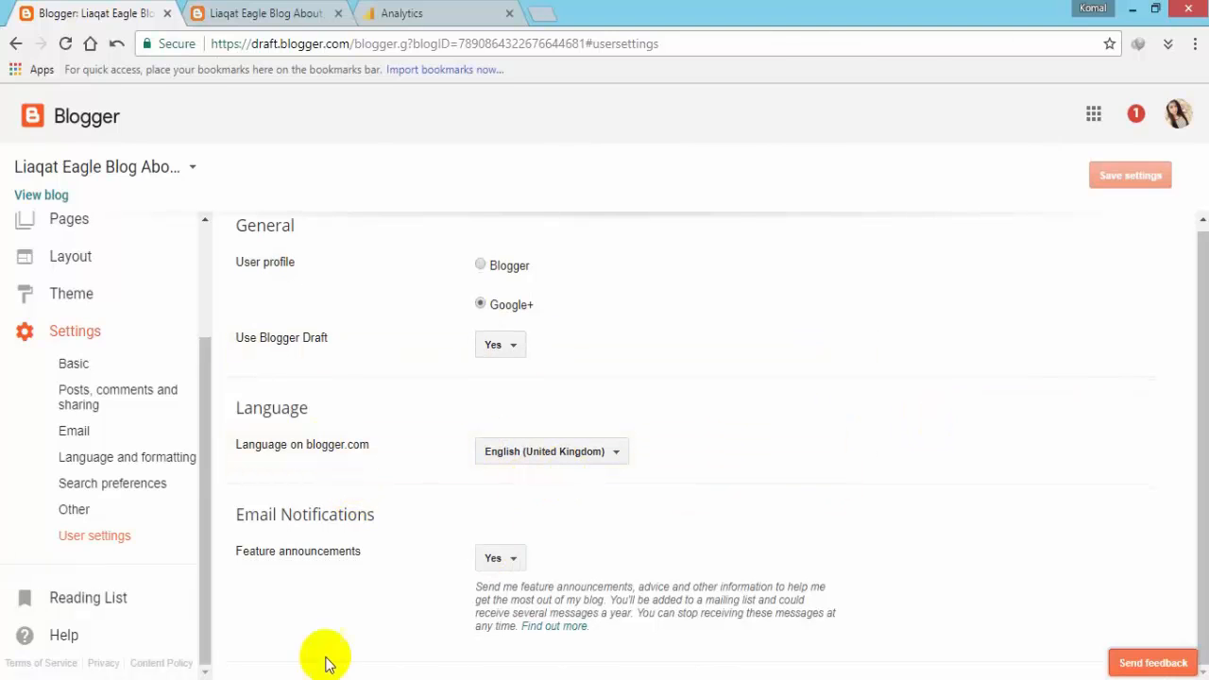
{"action": "scroll", "coordinate": [194, 472], "scroll_direction": "up", "scroll_amount": 3}
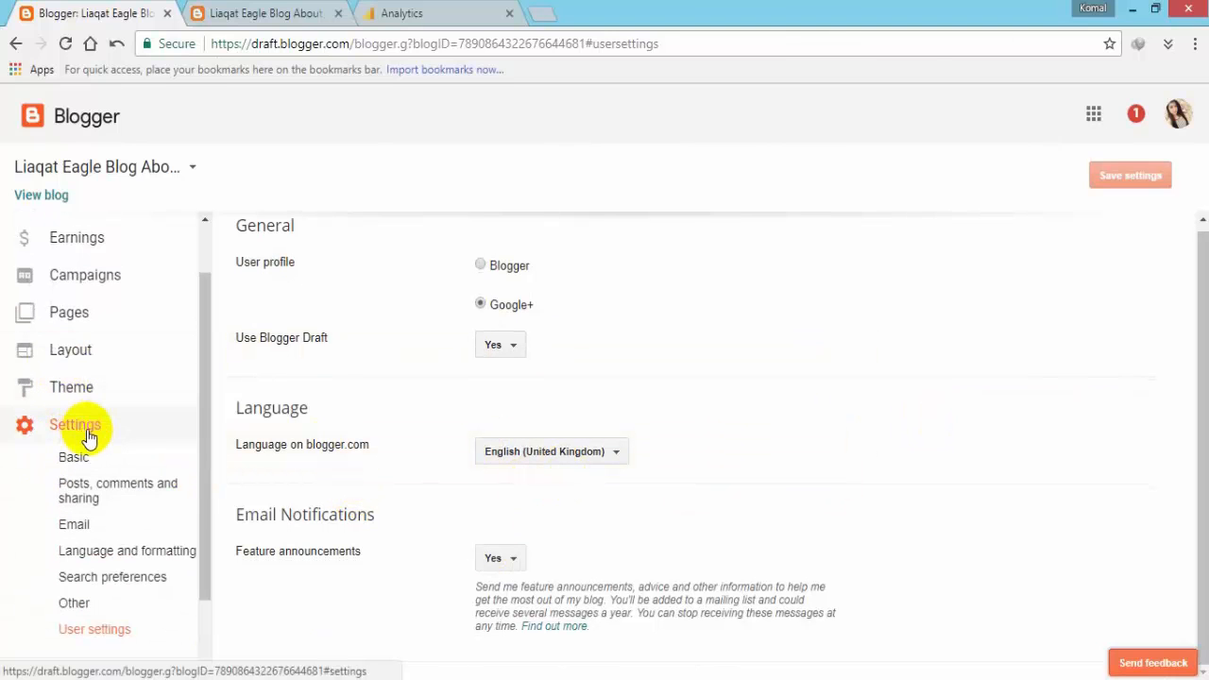
{"action": "scroll", "coordinate": [103, 440], "scroll_direction": "up", "scroll_amount": 2}
{"action": "scroll", "coordinate": [108, 438], "scroll_direction": "down", "scroll_amount": 3}
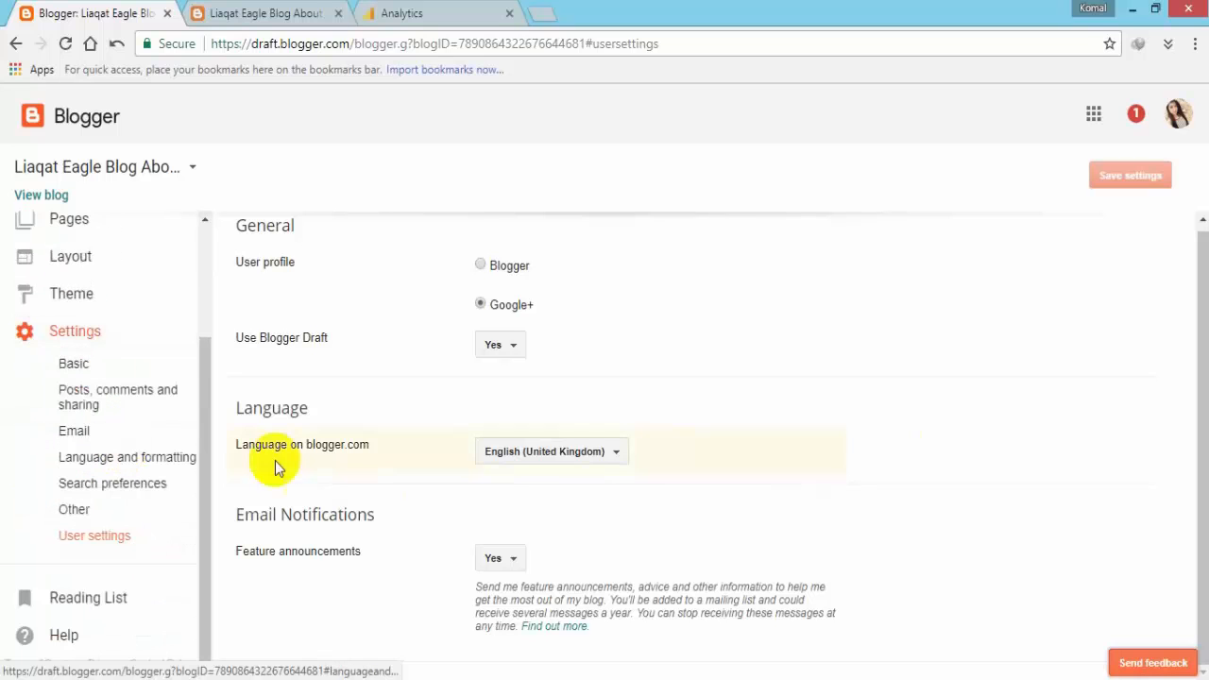